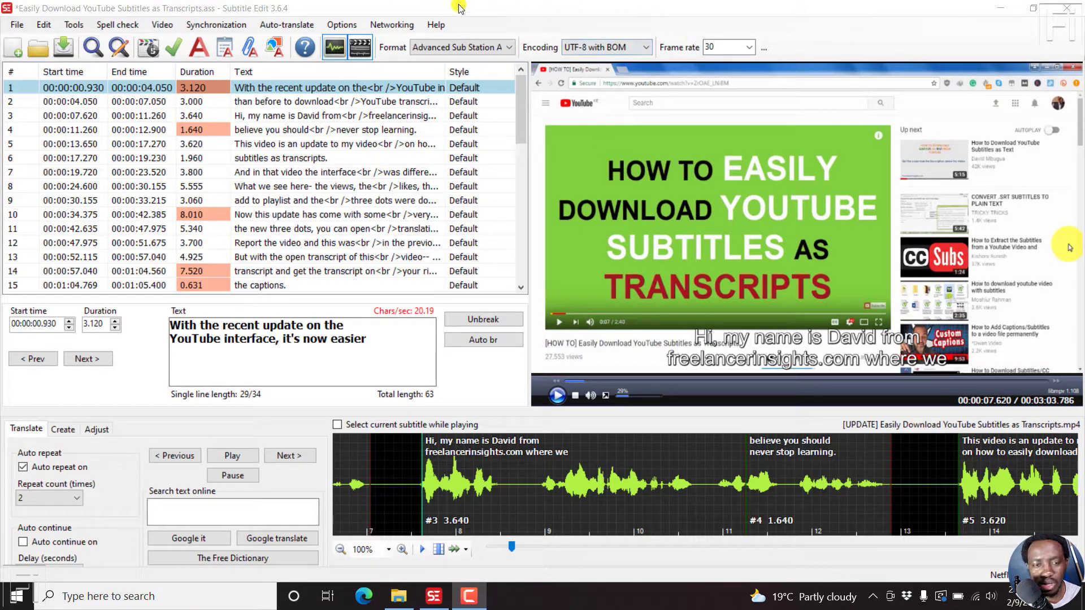
# Step: Apply an ASSA fade of 500 ms in and 500 ms out to the selected subtitle line 1
pyautogui.click(334, 8)
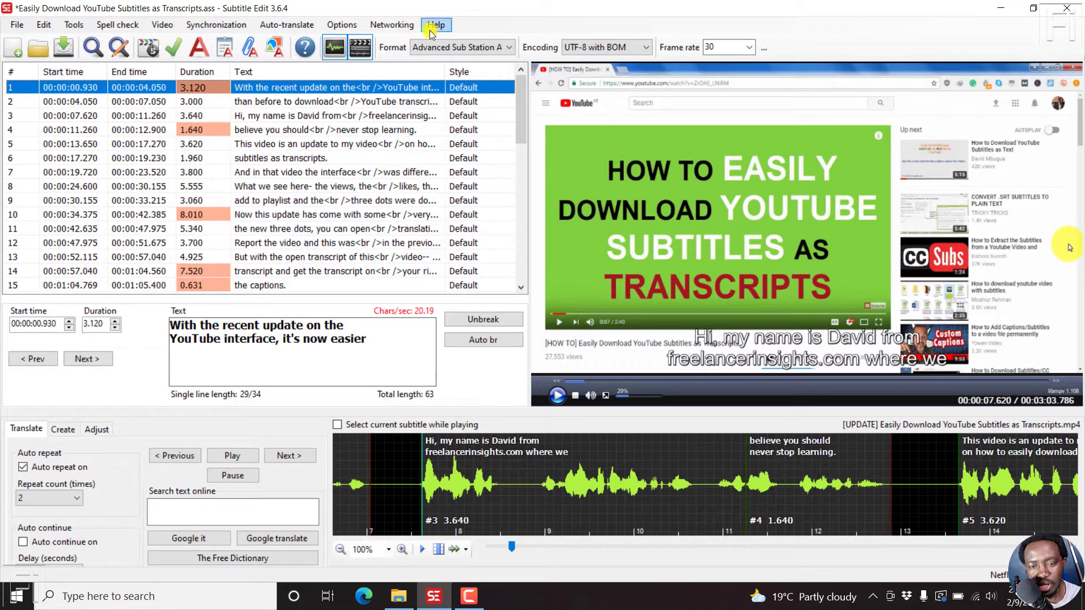
pyautogui.rightClick(309, 93)
pyautogui.moveTo(382, 116)
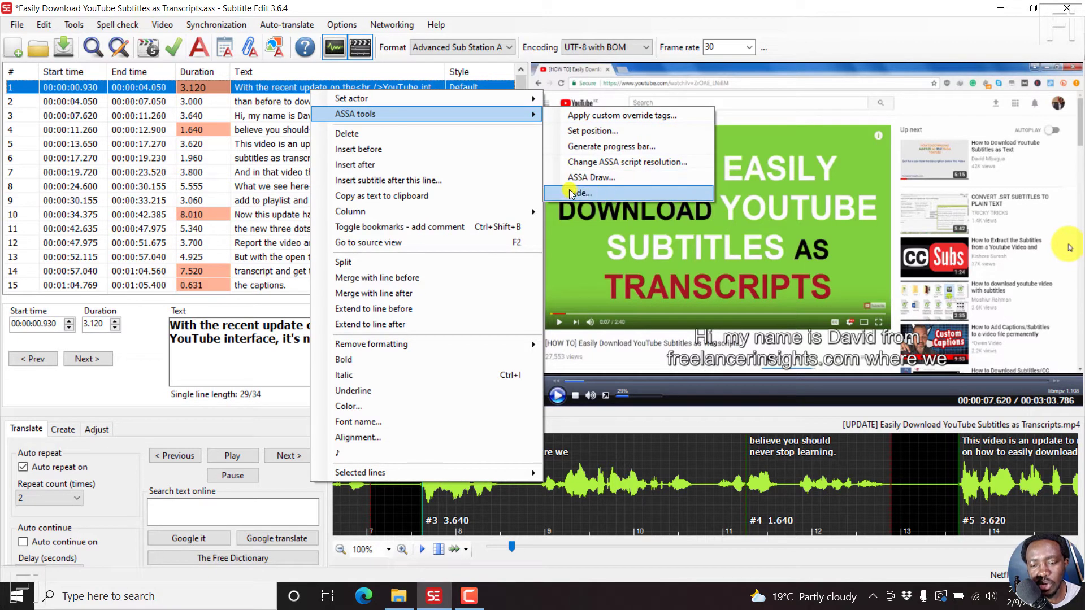
pyautogui.click(592, 193)
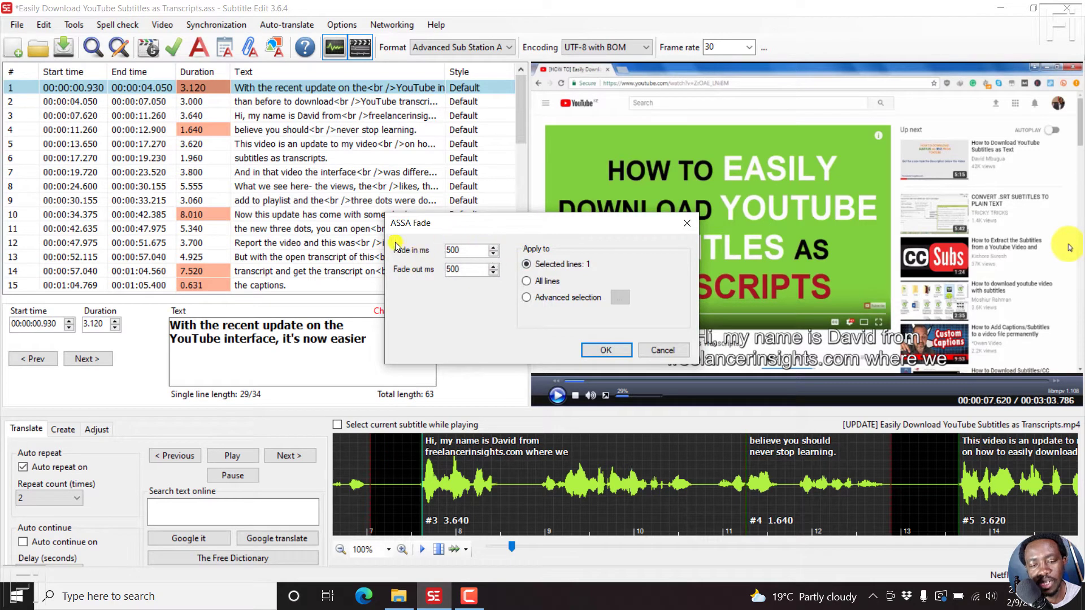
pyautogui.click(605, 350)
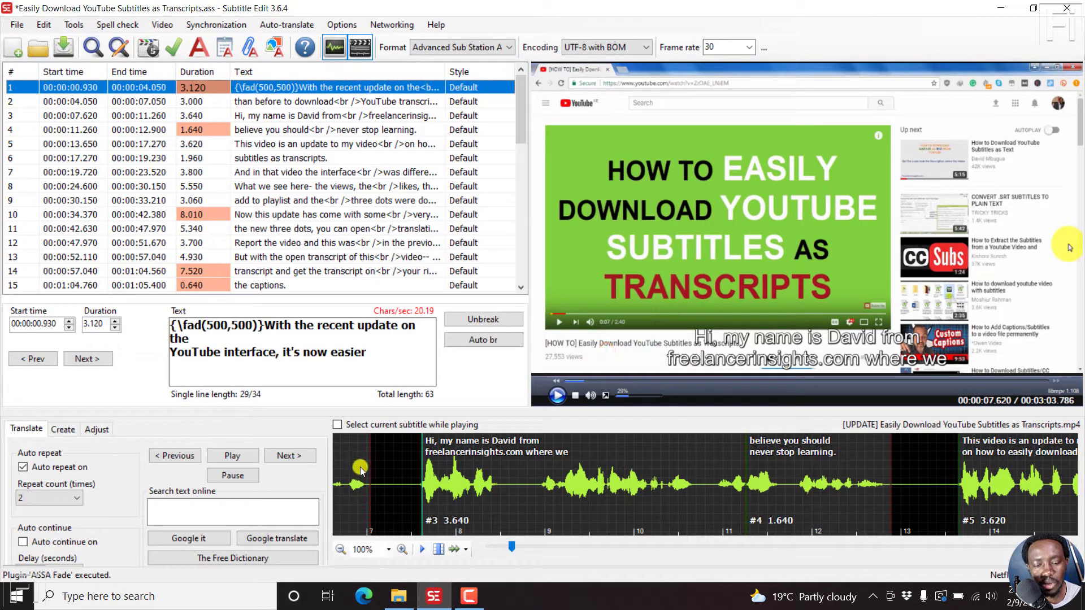
# Step: Play the video from just before subtitle line 3 to preview the subtitles, and stop playback
pyautogui.click(388, 465)
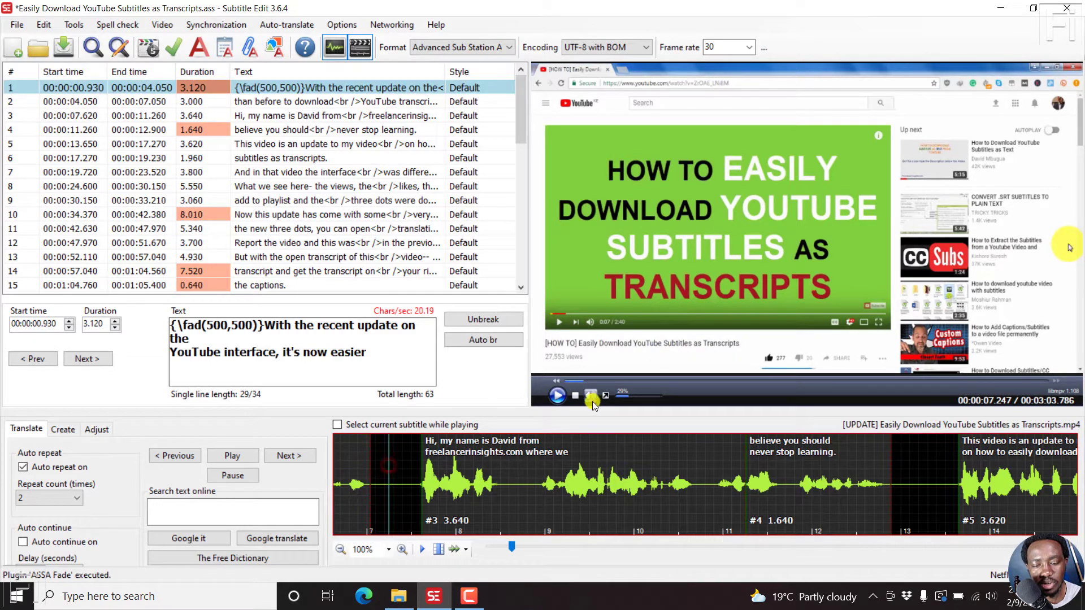
pyautogui.click(558, 397)
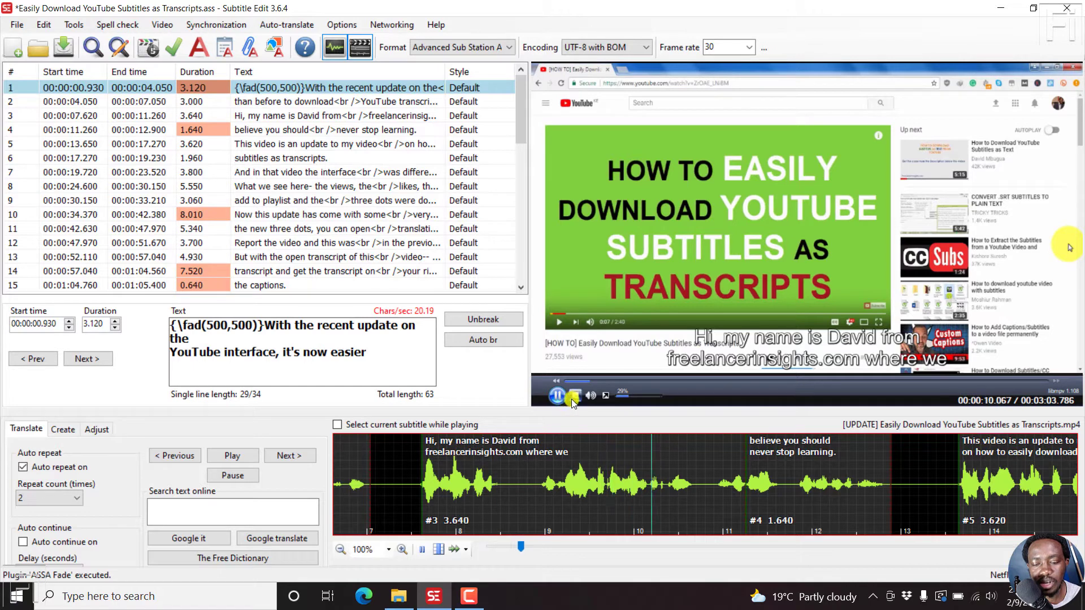
pyautogui.click(574, 398)
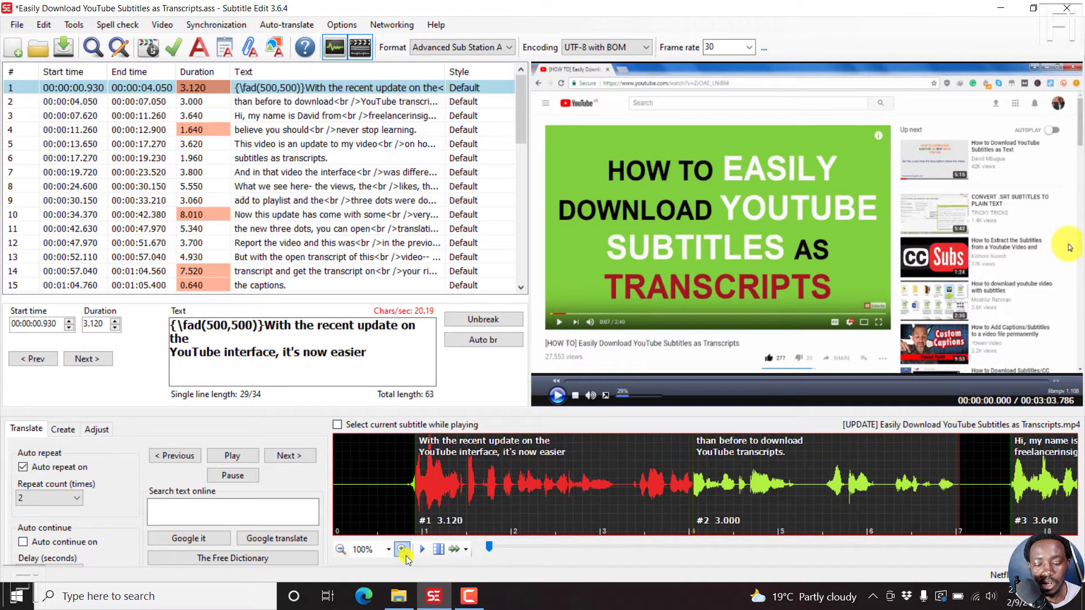
# Step: Switch to File Explorer, launch SubtitleEdit from the Subtitle Edit Beta folder and maximize its window
pyautogui.click(399, 600)
pyautogui.click(757, 373)
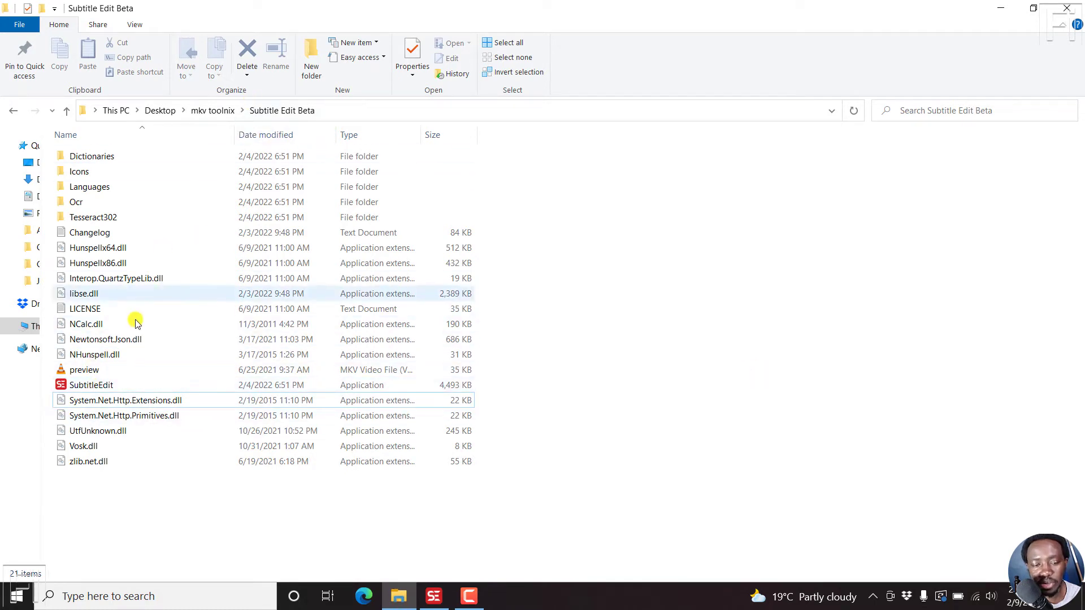
pyautogui.doubleClick(90, 389)
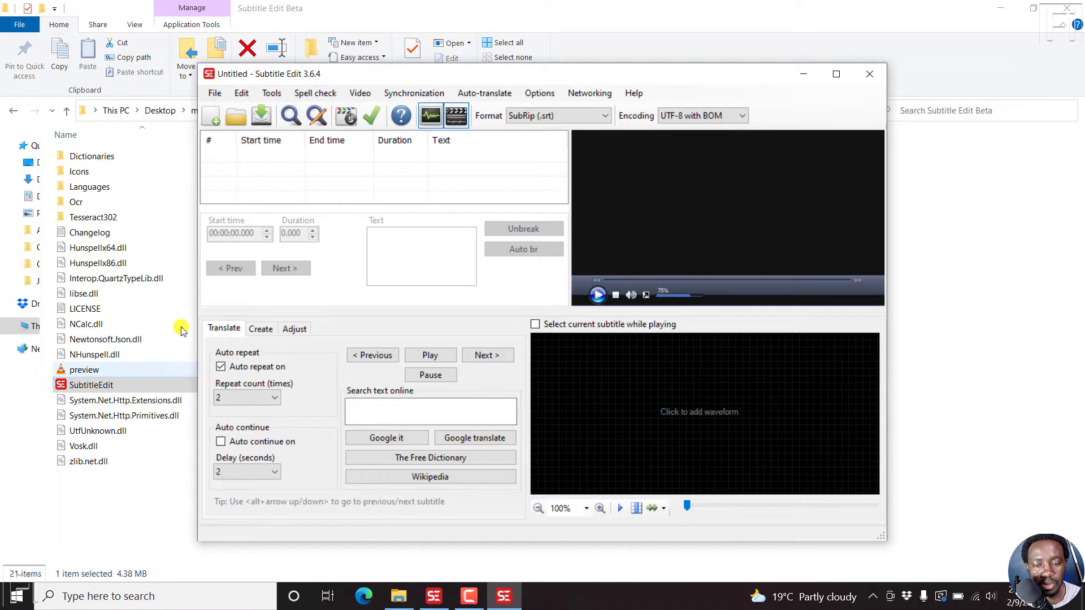
pyautogui.click(836, 74)
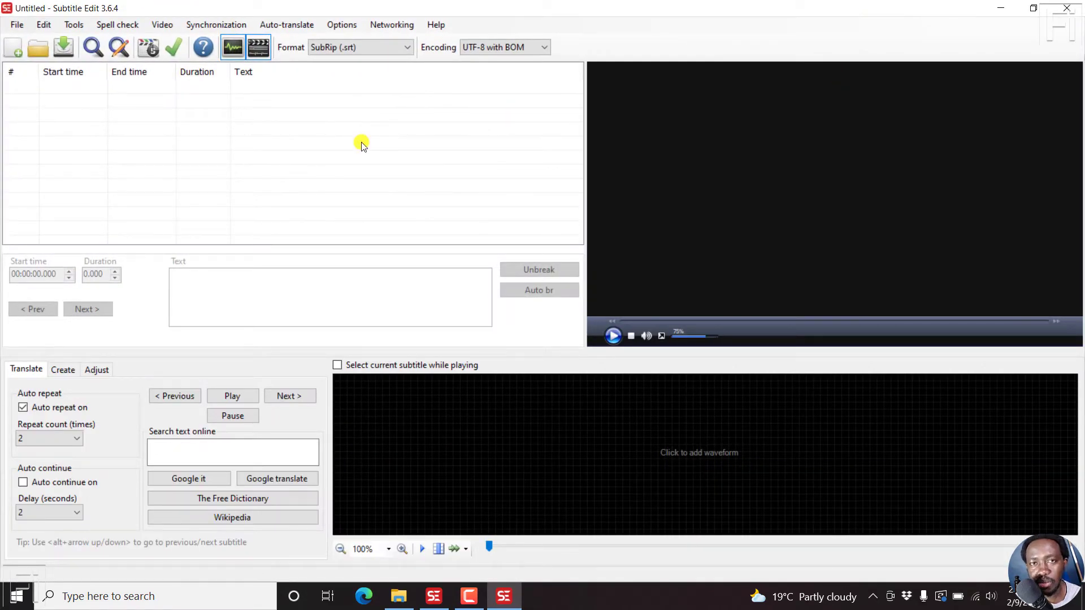
# Step: Download the mpv library in the video player settings and save mpv as the video engine
pyautogui.click(343, 25)
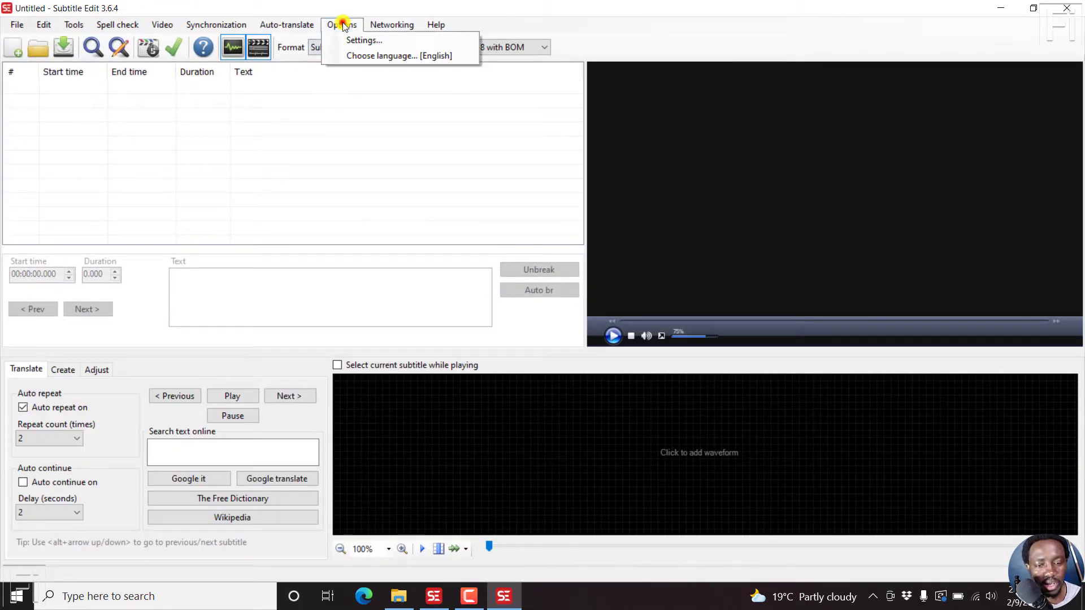
pyautogui.click(364, 41)
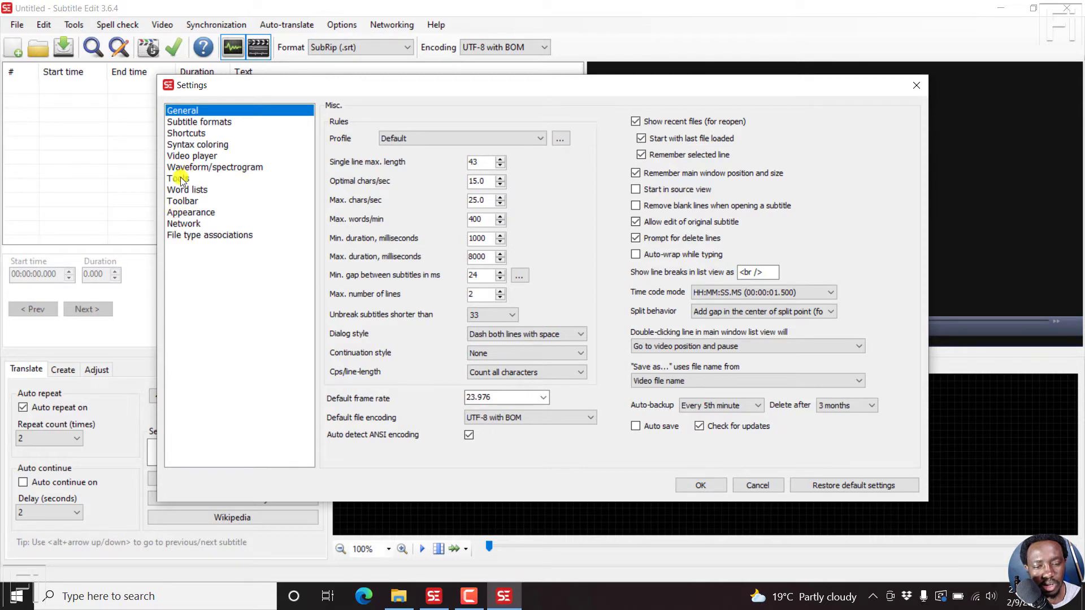
pyautogui.click(182, 155)
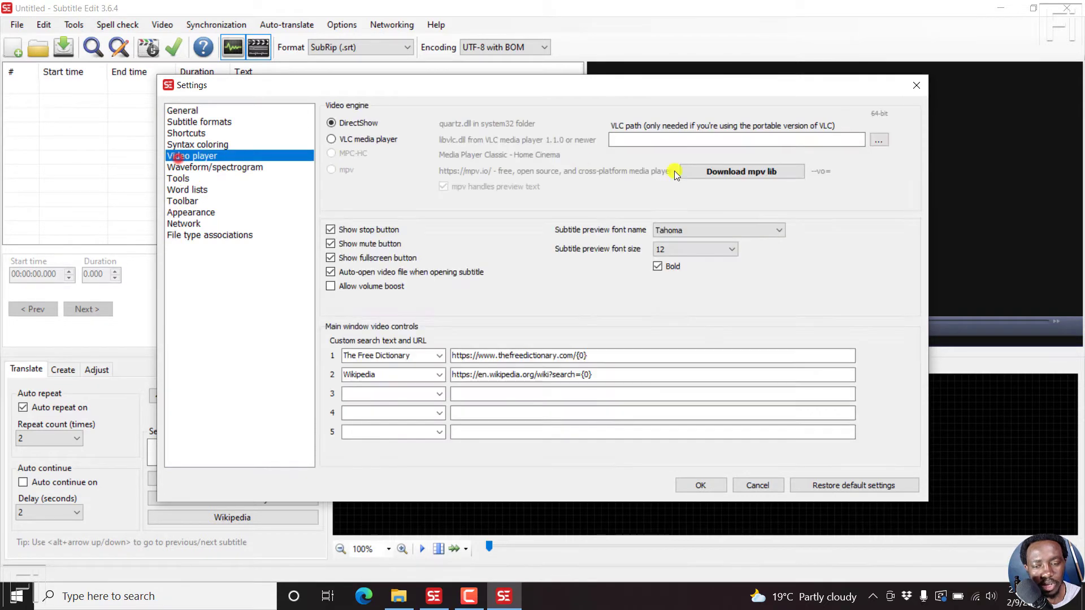
pyautogui.click(740, 169)
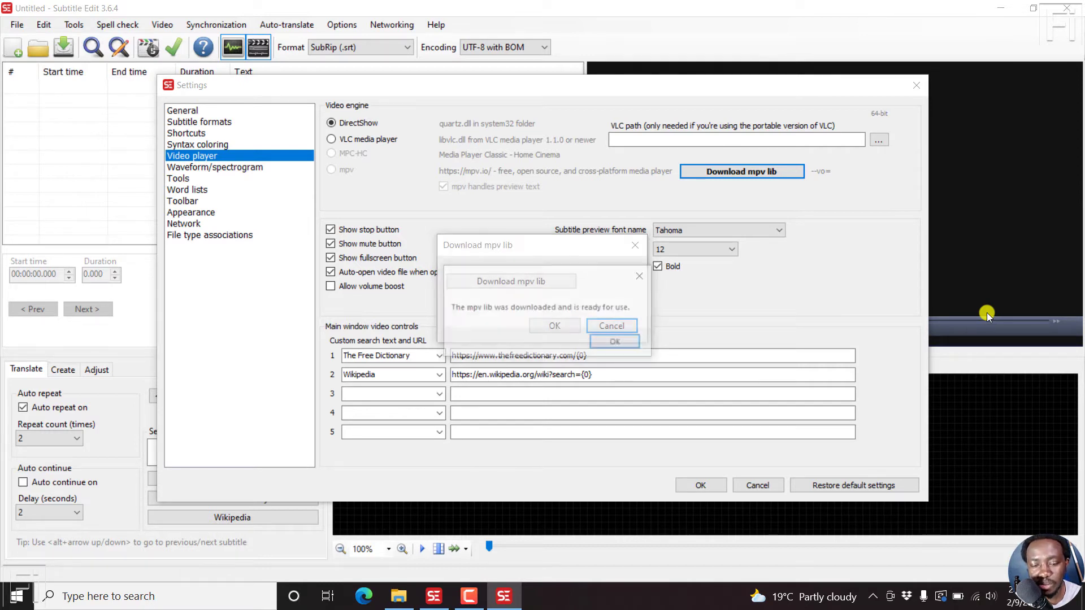
pyautogui.click(618, 343)
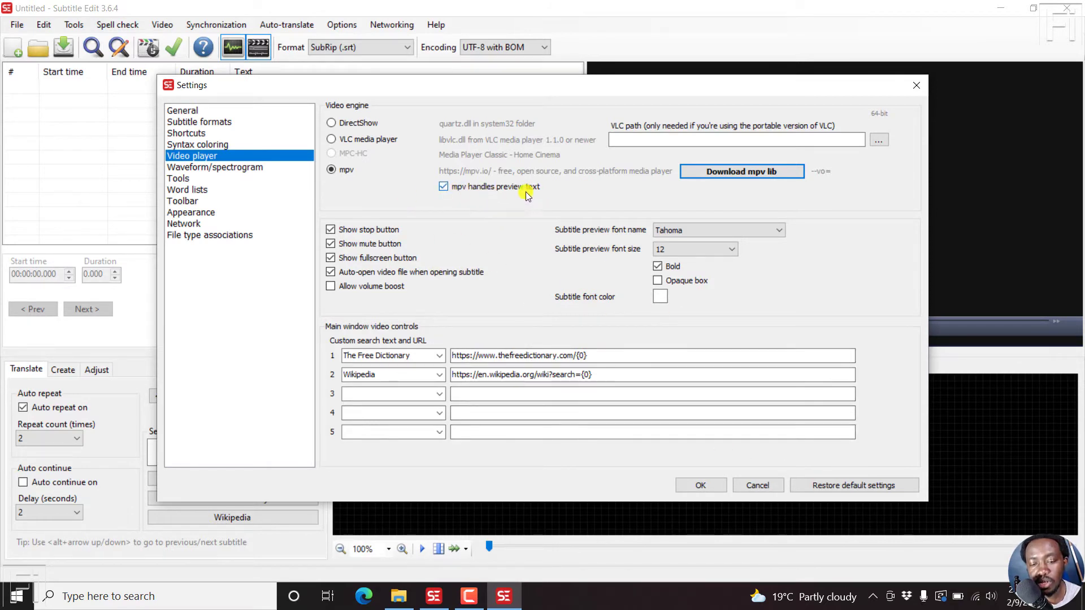
pyautogui.click(686, 487)
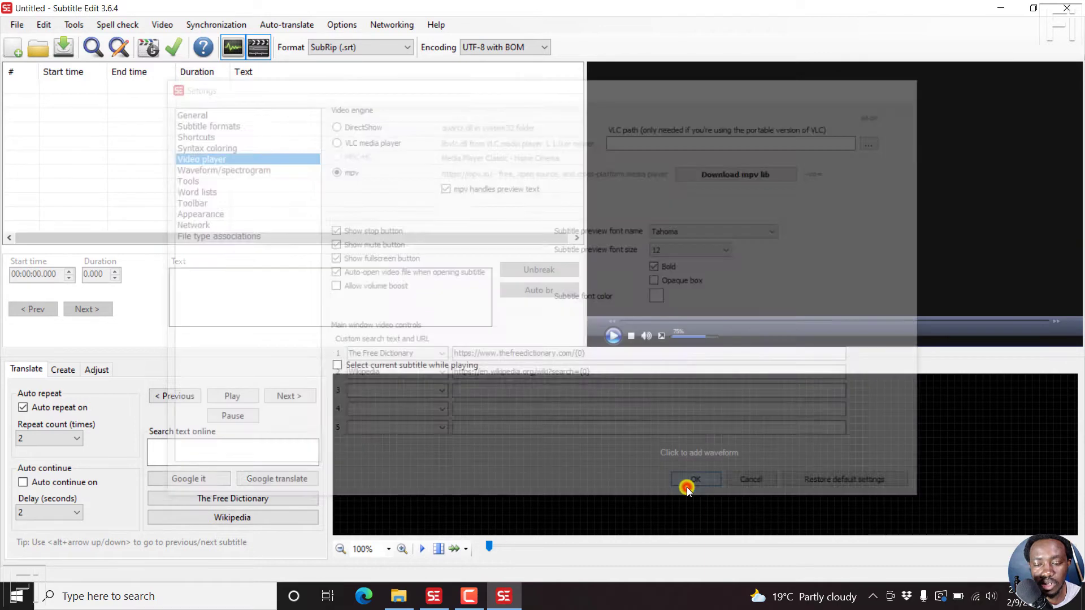
# Step: Open the video file "[UPDATE] Easily Download YouTube Subtitles as Transcripts"
pyautogui.click(161, 26)
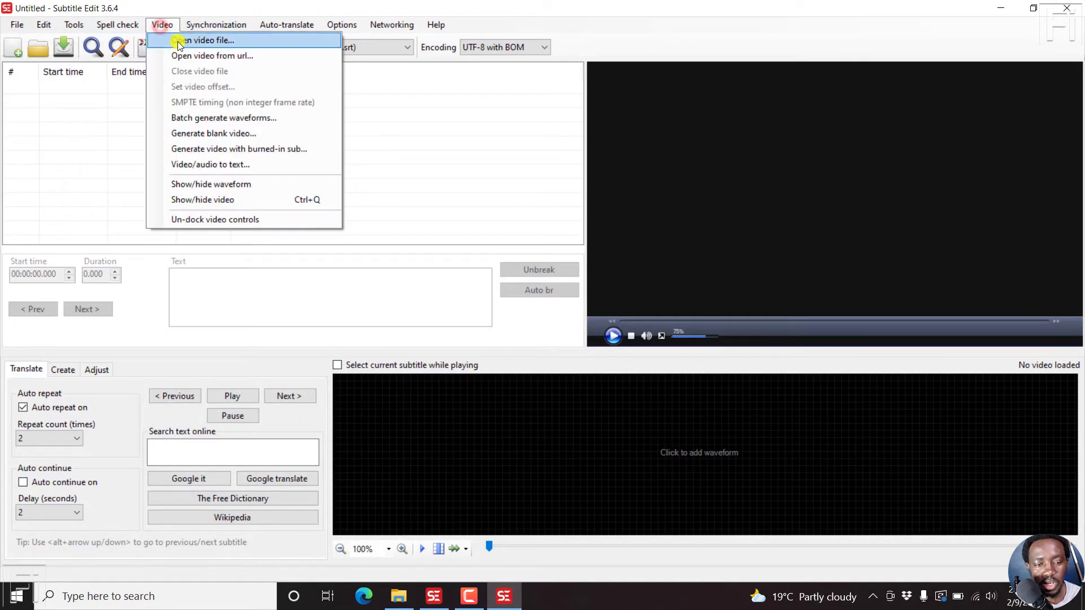
pyautogui.click(179, 40)
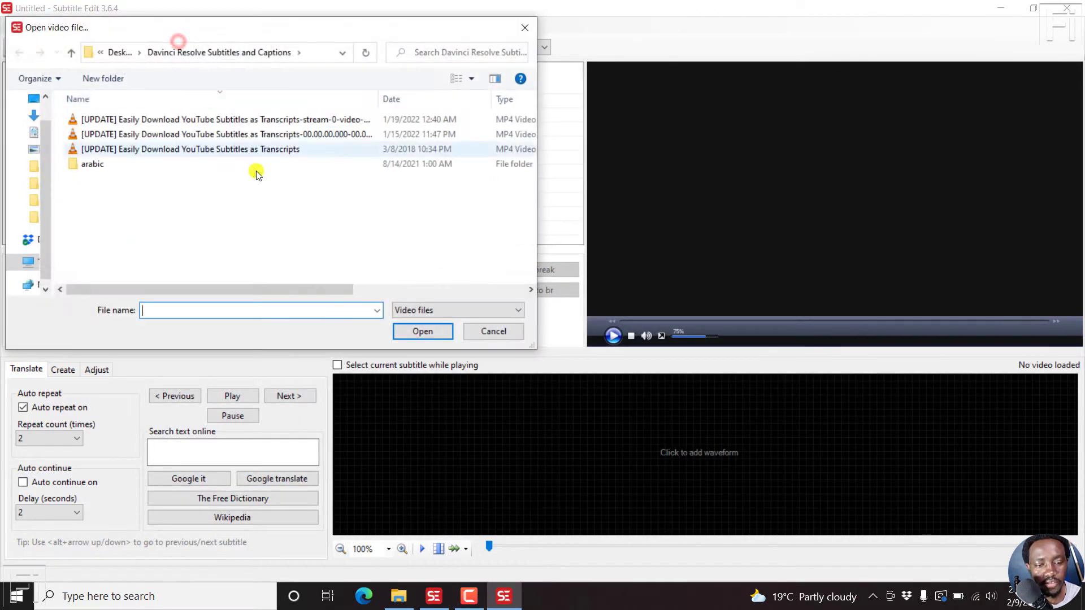
pyautogui.click(177, 149)
pyautogui.click(434, 331)
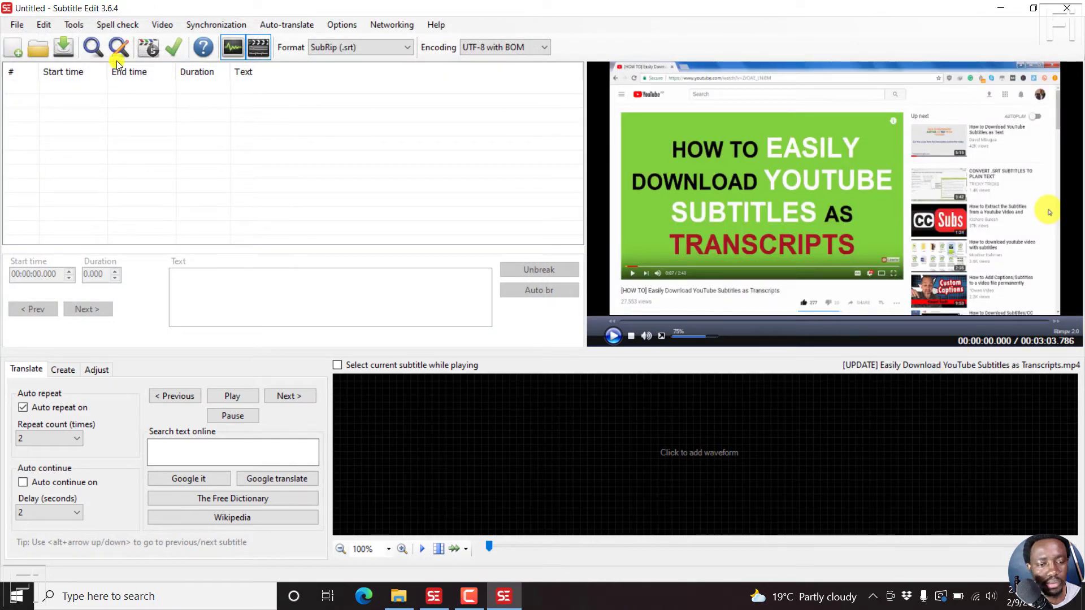
# Step: Open the SRT file "Easily Download YouTube Subtitles as Transcripts" while keeping the video, and generate the waveform
pyautogui.click(14, 25)
pyautogui.click(36, 71)
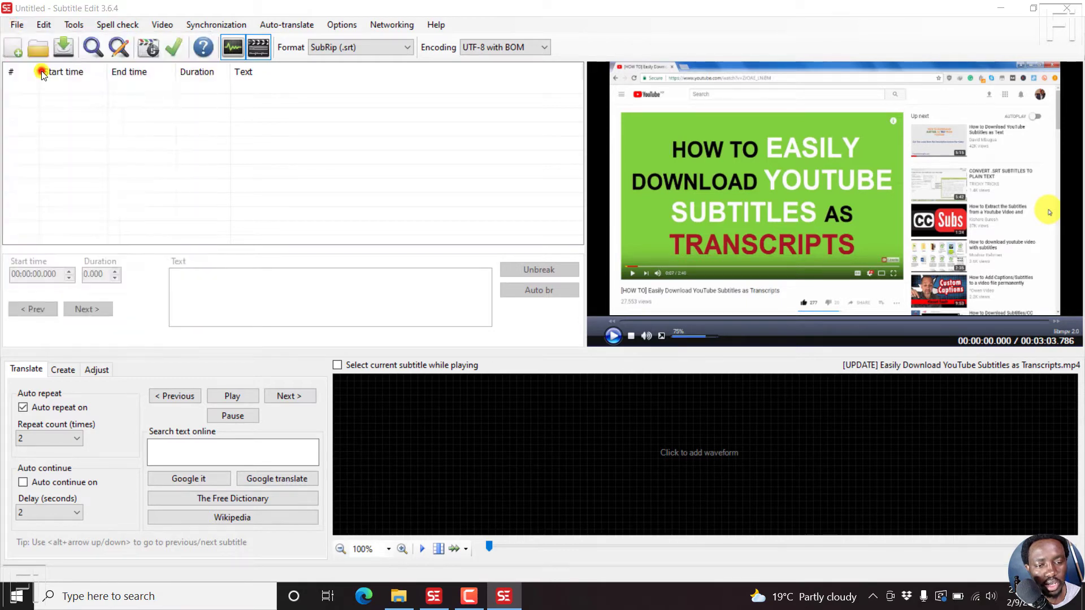
pyautogui.click(217, 150)
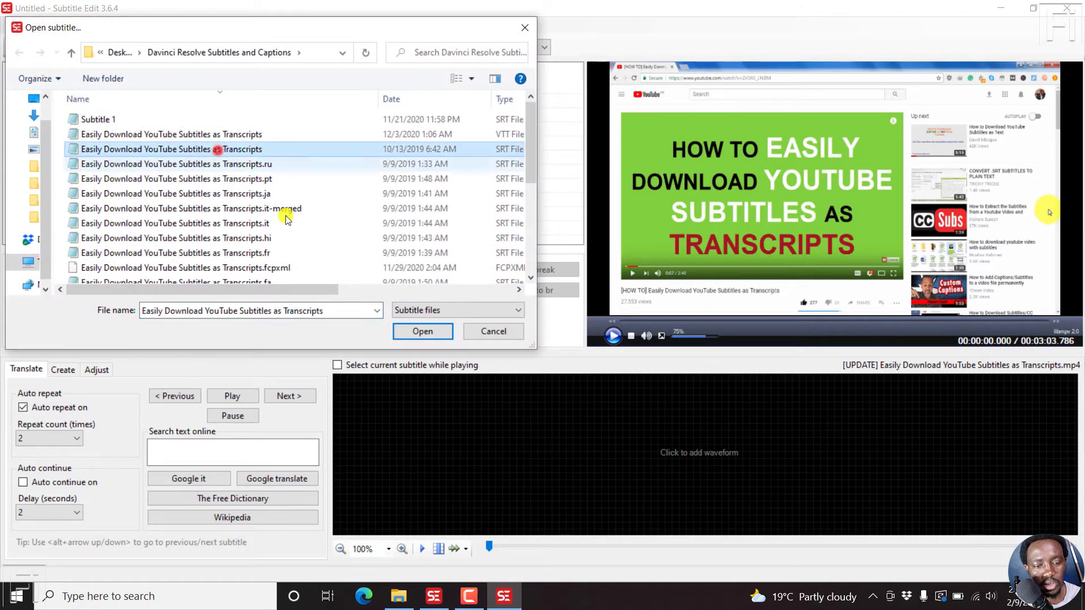
pyautogui.click(419, 332)
pyautogui.click(704, 457)
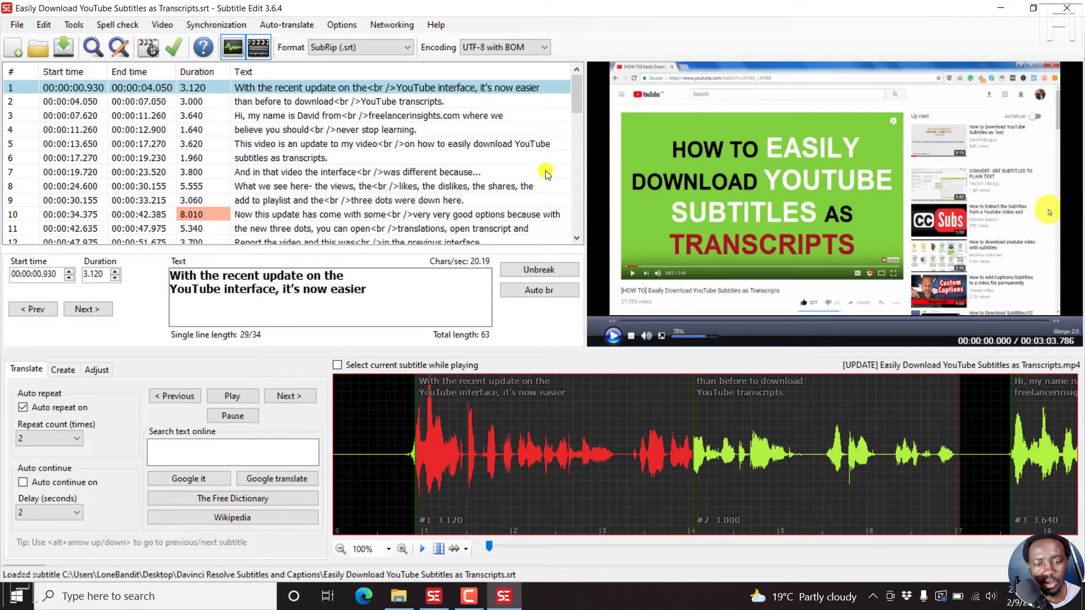
# Step: Convert the subtitle format to Advanced Sub Station Alpha (.ass) and check which ASSA tools line 1 offers
pyautogui.click(348, 44)
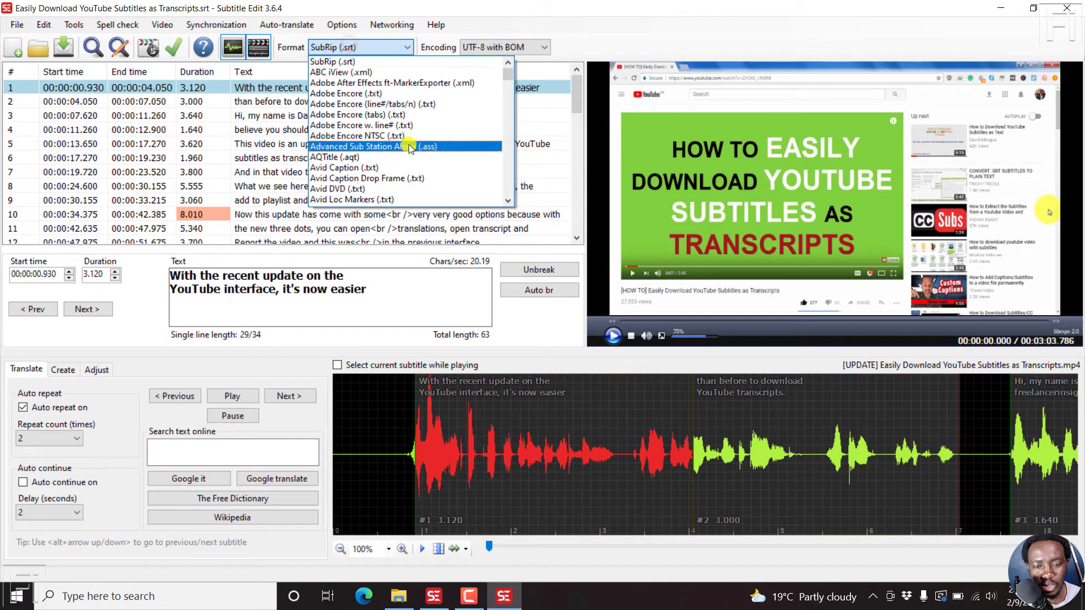
pyautogui.click(375, 149)
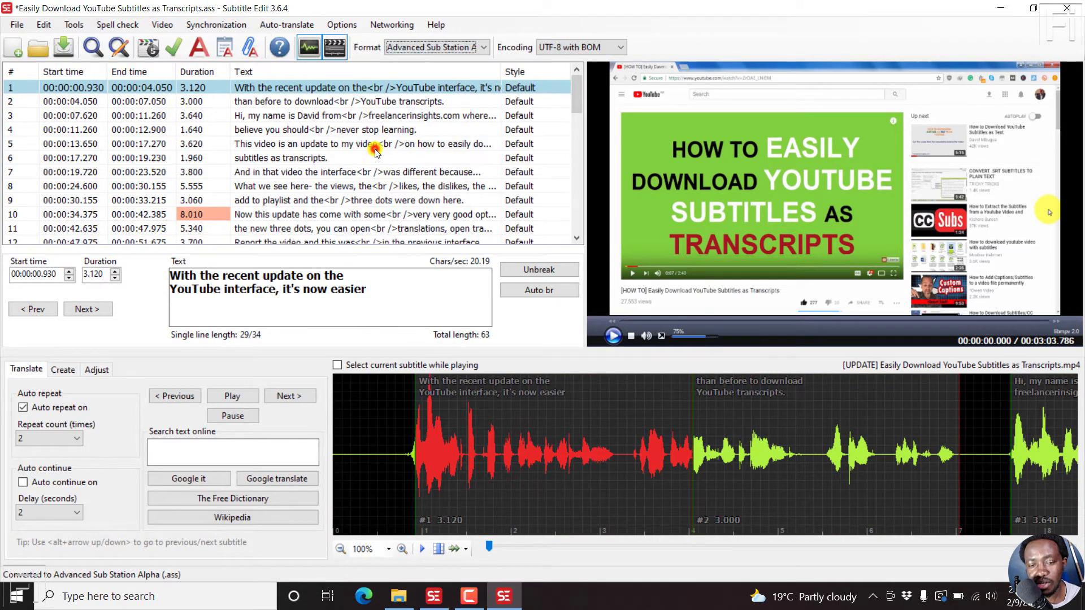
pyautogui.rightClick(321, 89)
pyautogui.moveTo(368, 113)
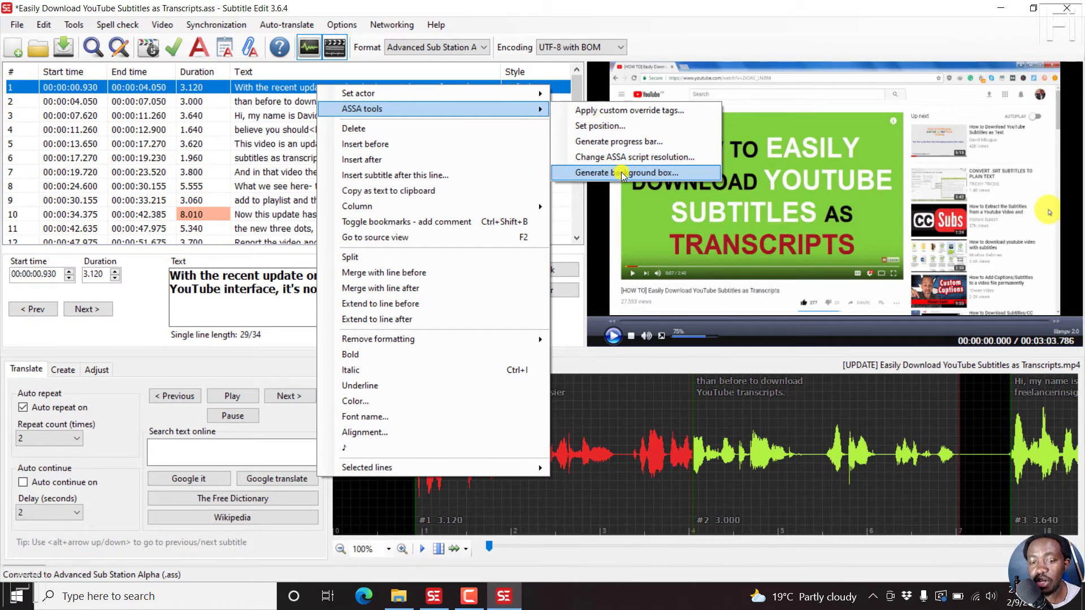
pyautogui.click(512, 11)
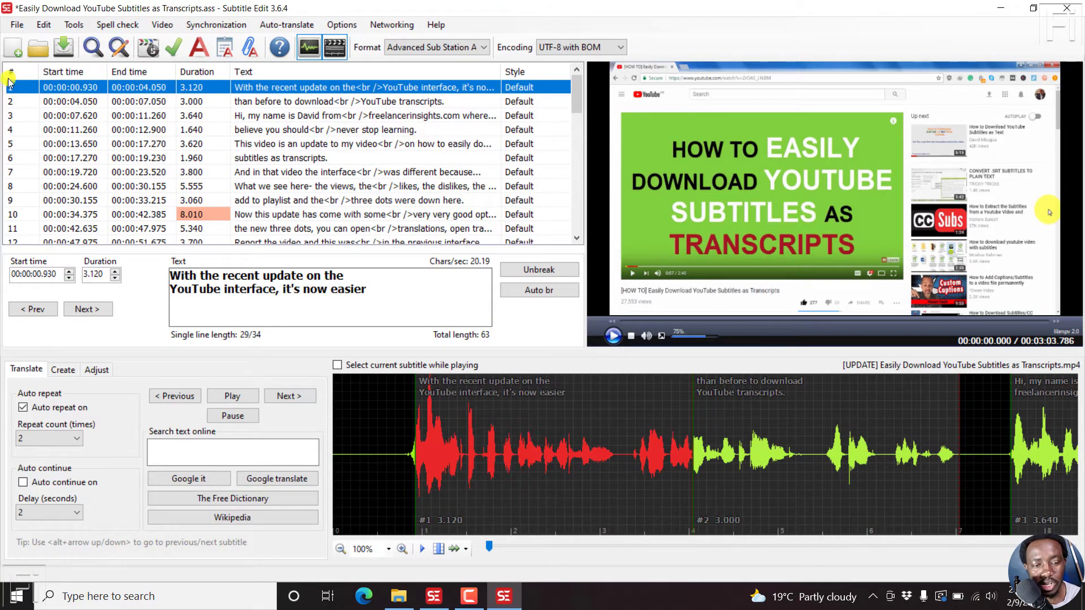
# Step: Download the ASSA Fade plugin from the available plugins and close the plugin manager
pyautogui.click(15, 26)
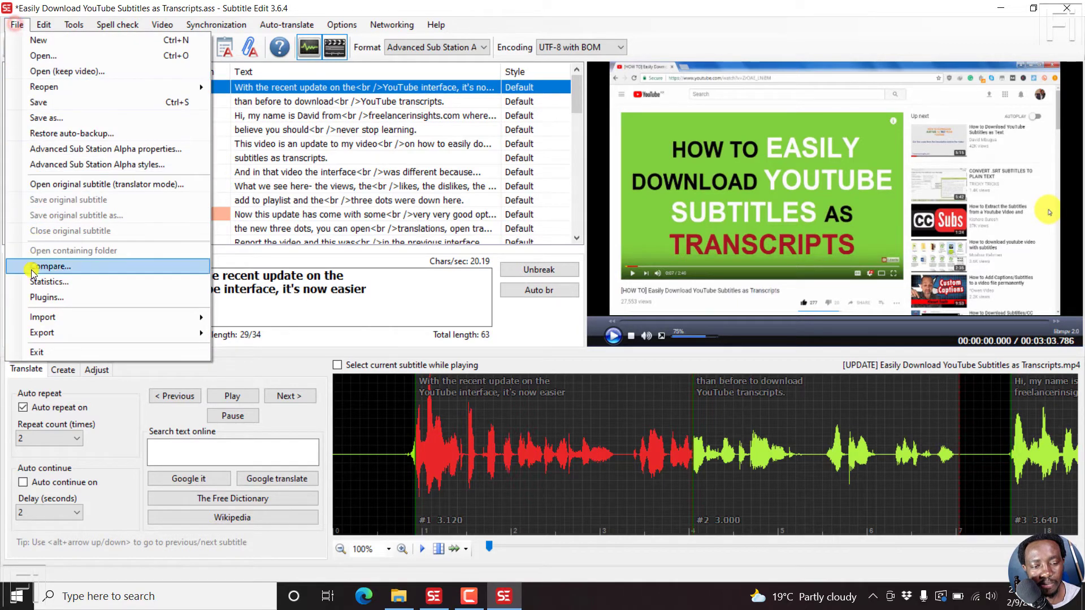
pyautogui.click(46, 297)
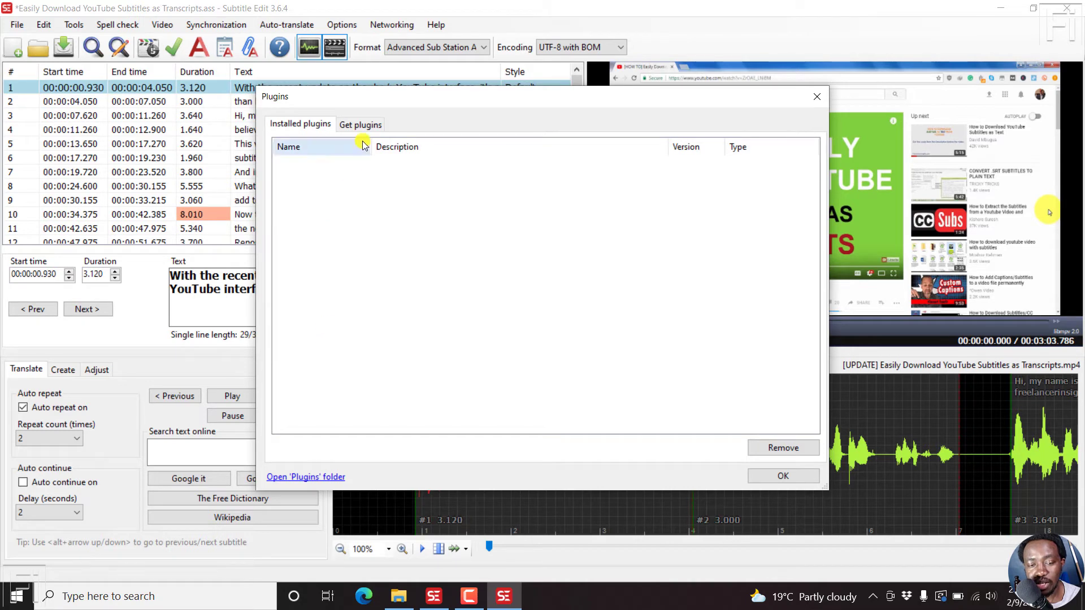
pyautogui.click(371, 125)
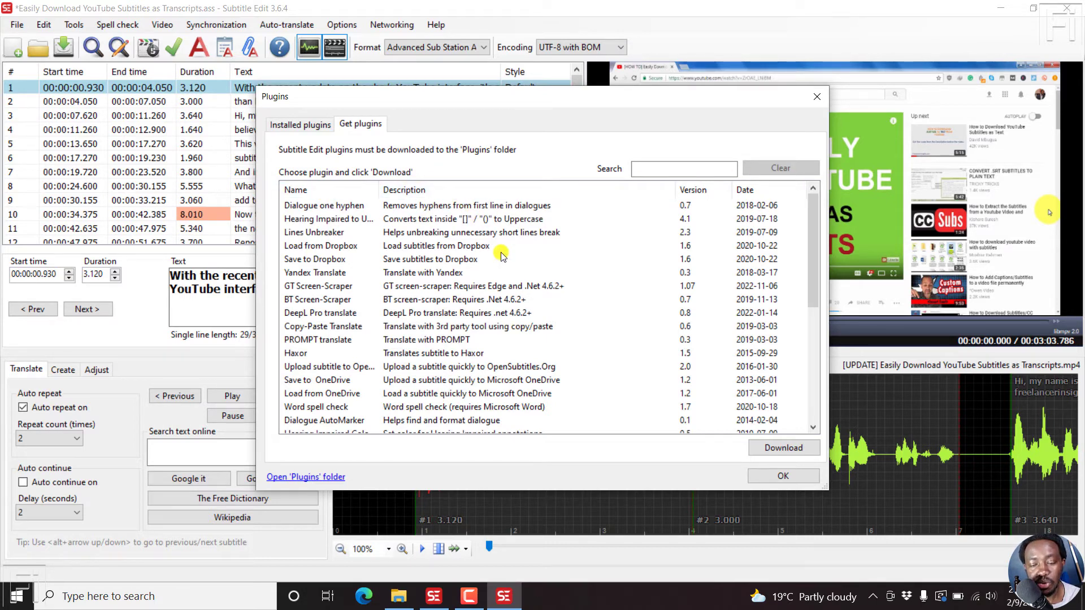
pyautogui.moveTo(814, 211); pyautogui.dragTo(824, 345)
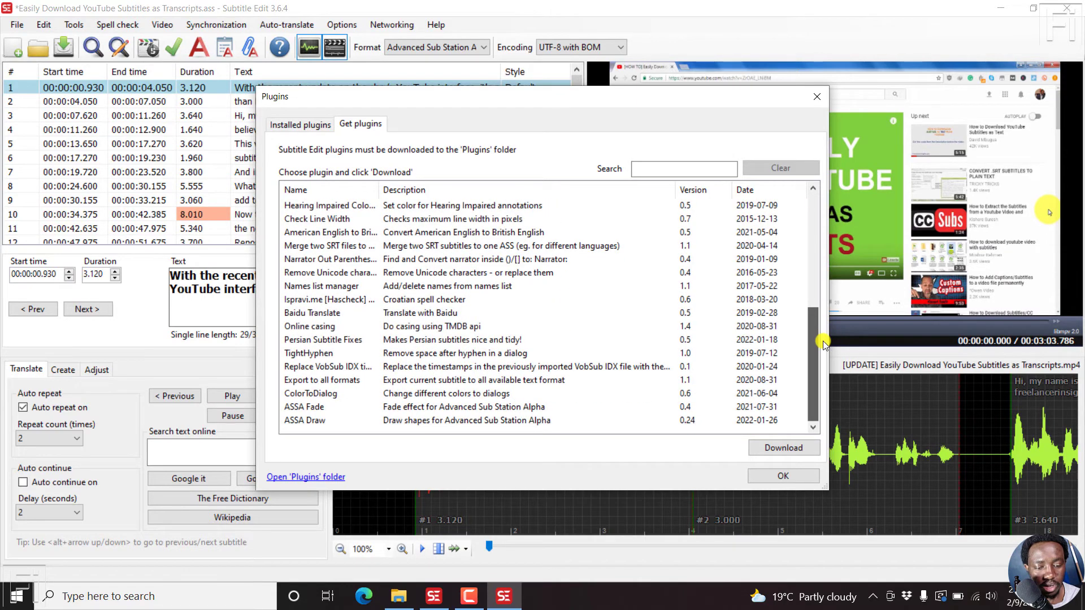
pyautogui.click(314, 408)
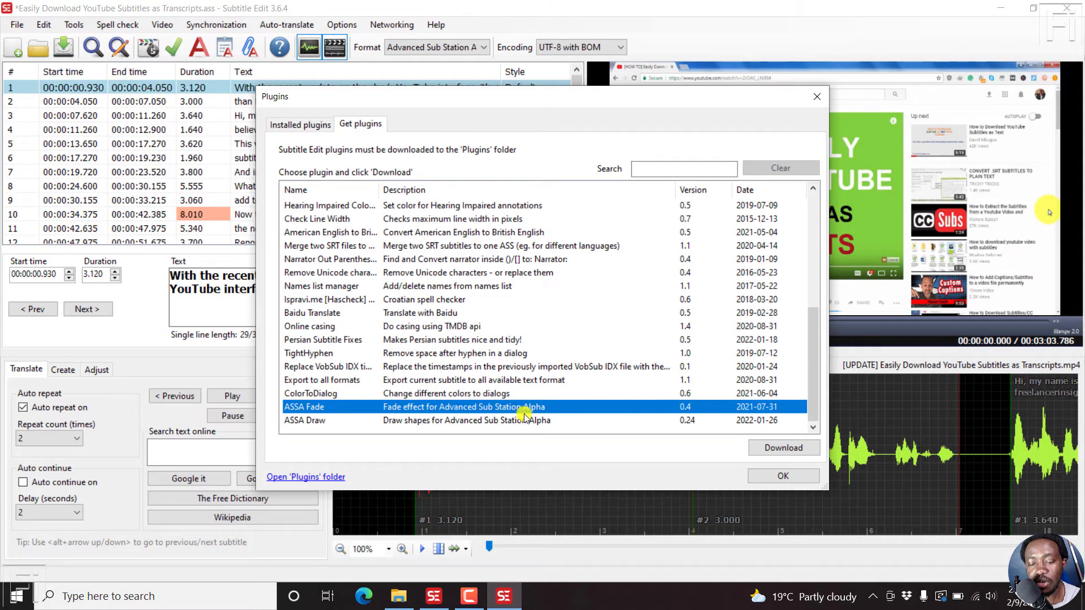
pyautogui.click(777, 450)
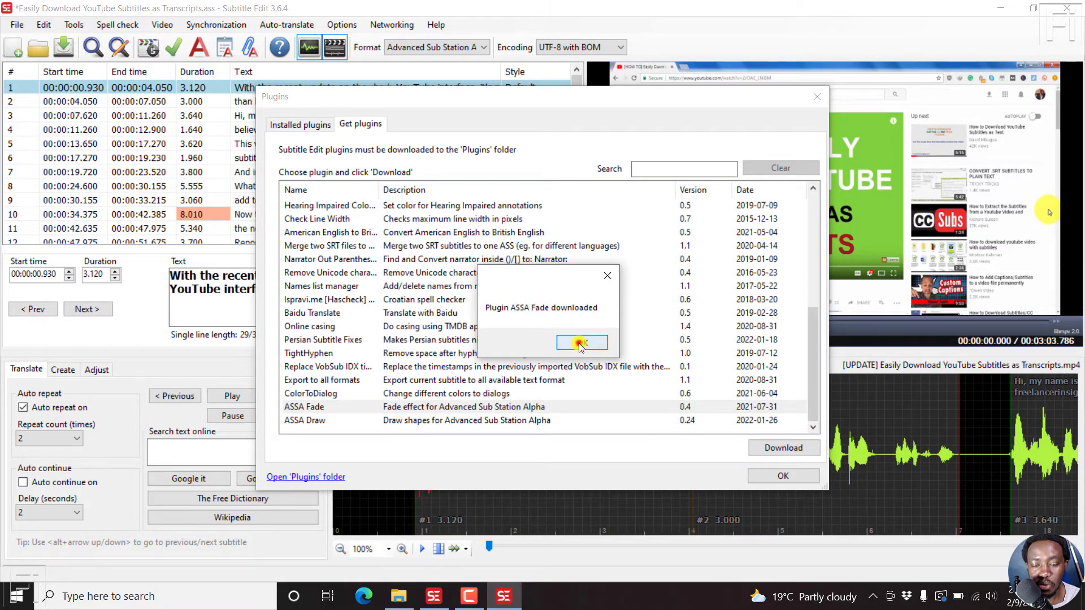
pyautogui.click(581, 344)
pyautogui.click(778, 478)
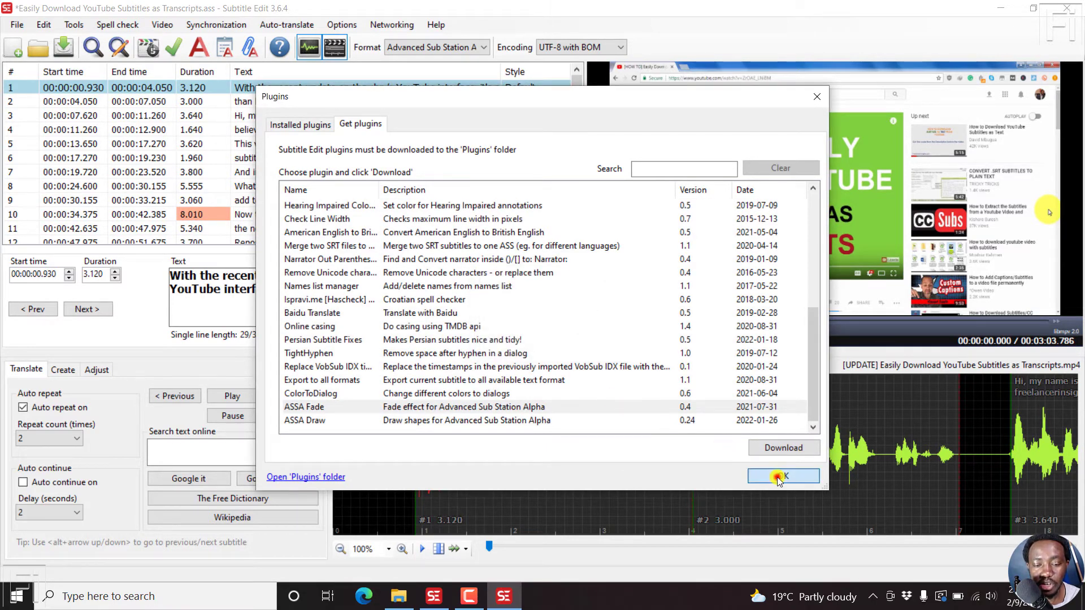
# Step: Check the ASSA tools offered for line 1 and examine the ASSA Fade entry among the installed plugins
pyautogui.rightClick(339, 84)
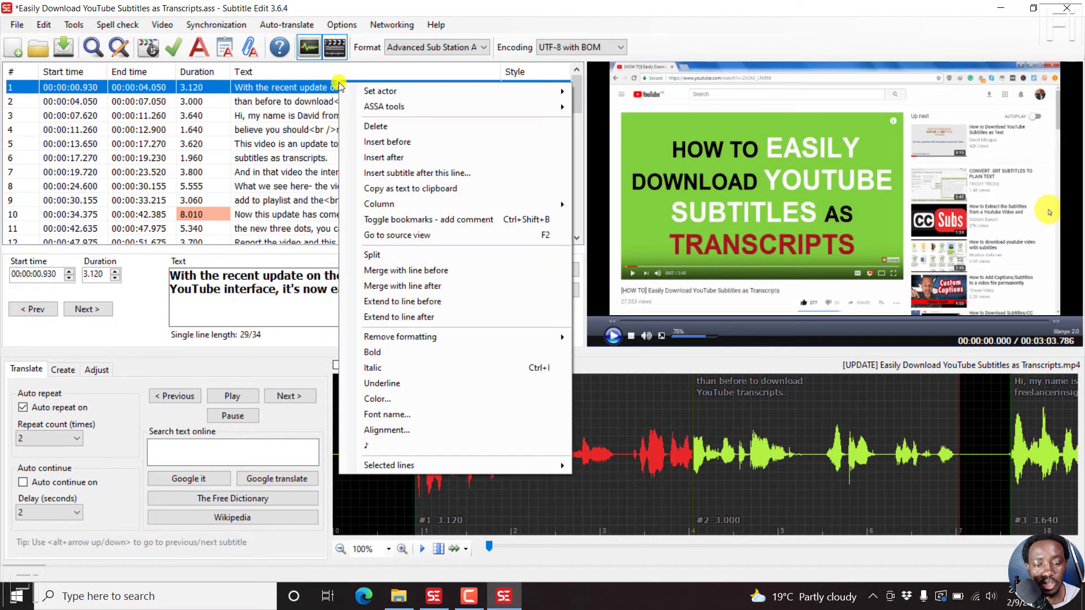
pyautogui.moveTo(382, 107)
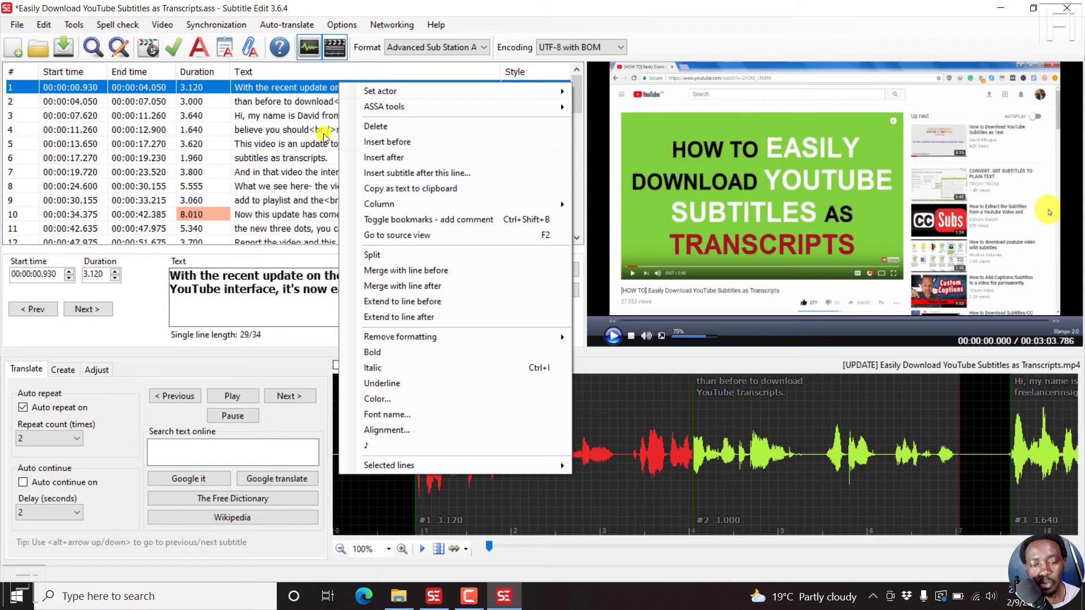
pyautogui.click(259, 92)
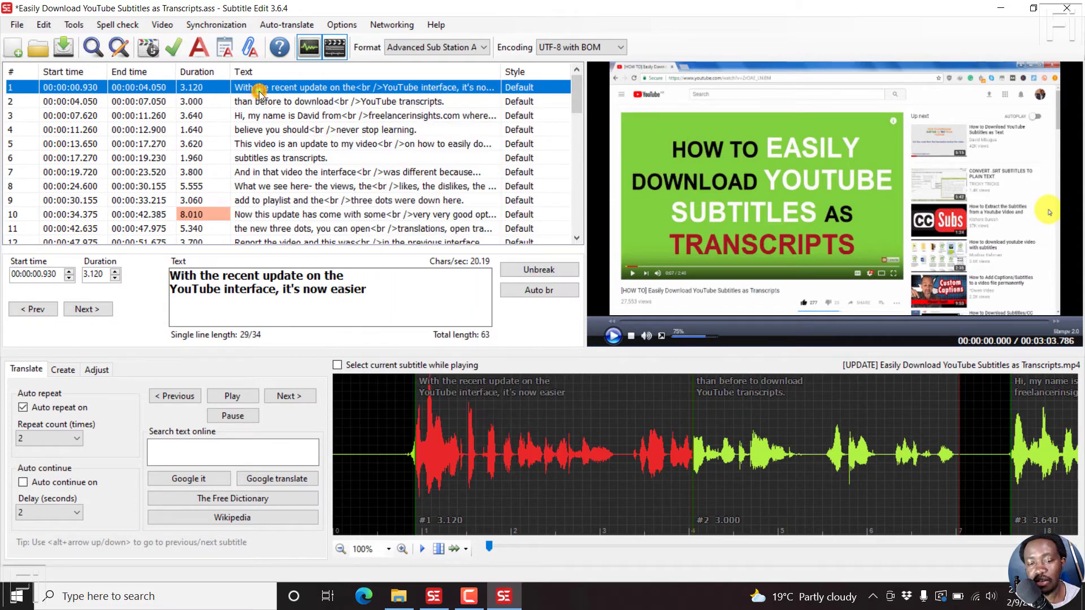
pyautogui.click(15, 25)
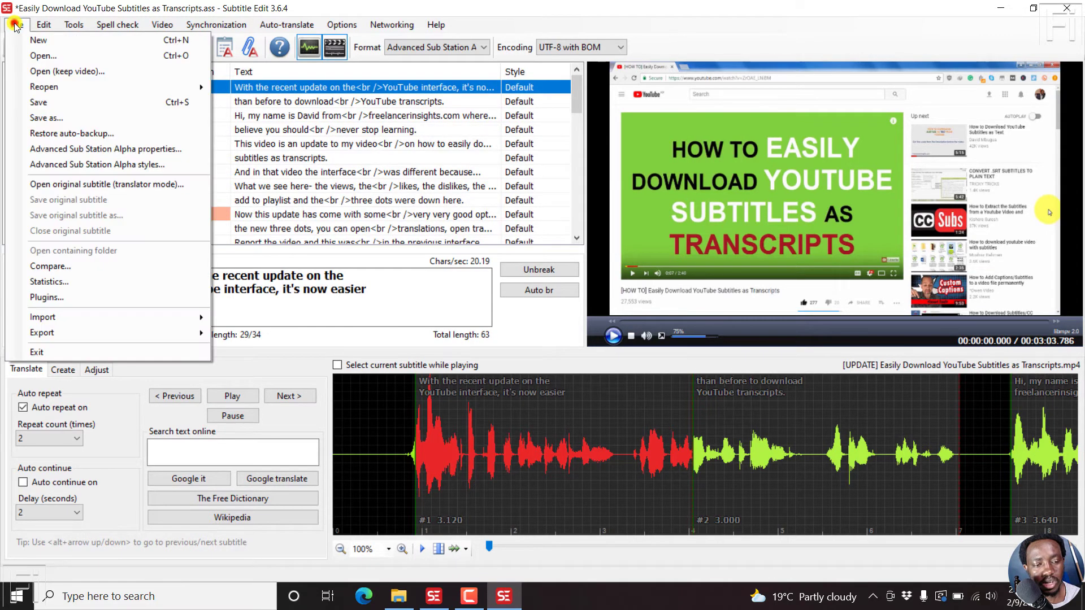
pyautogui.click(55, 299)
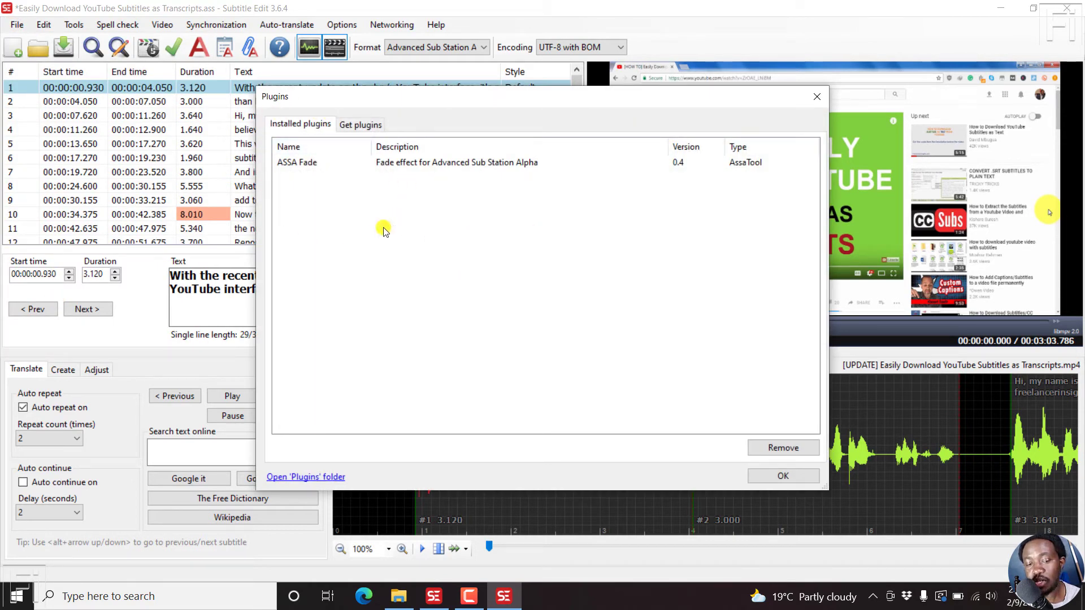
pyautogui.click(310, 165)
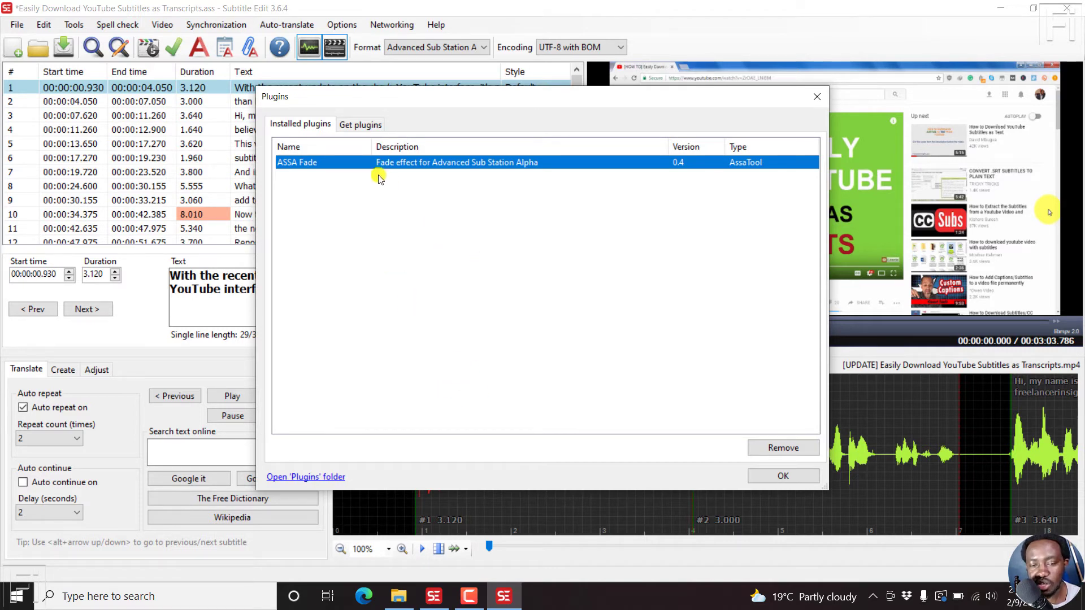
# Step: Download the plugin that merges two SRT files into one ASS/SSA from the available plugins
pyautogui.click(367, 126)
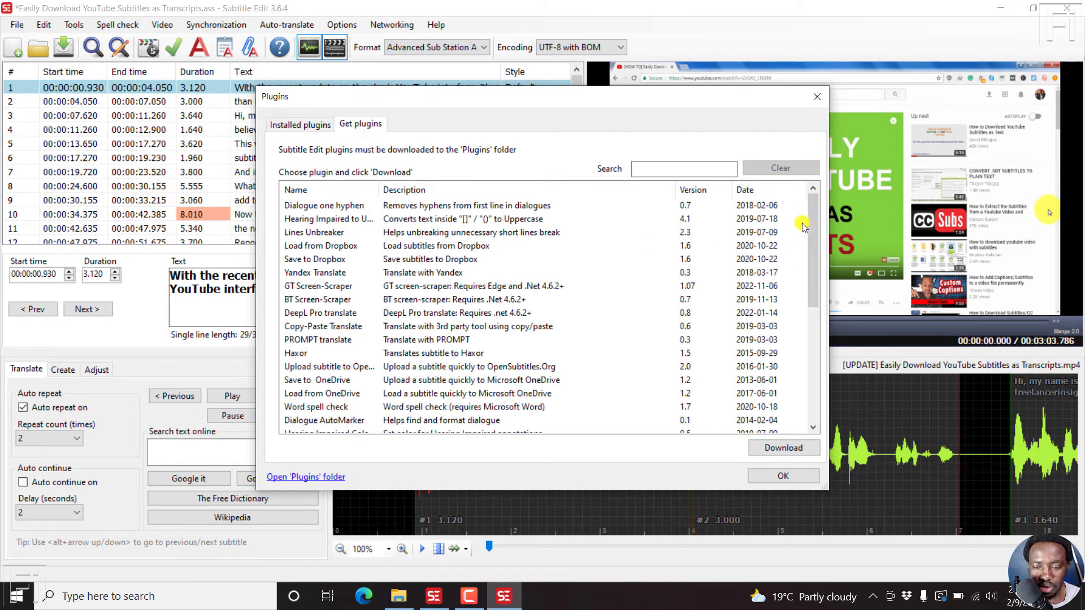
pyautogui.moveTo(812, 225); pyautogui.dragTo(831, 370)
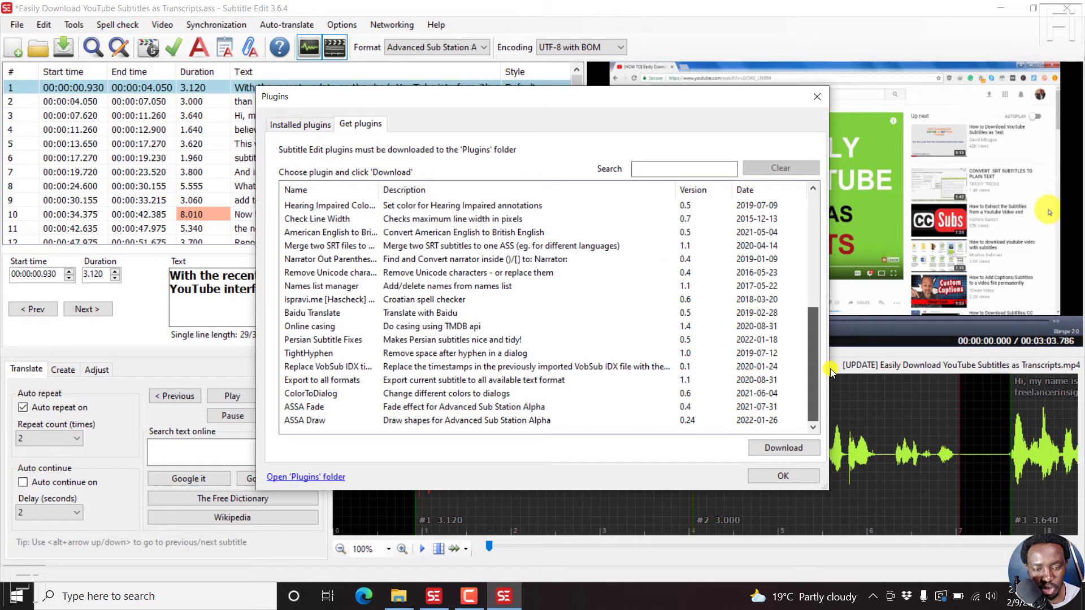
pyautogui.click(349, 249)
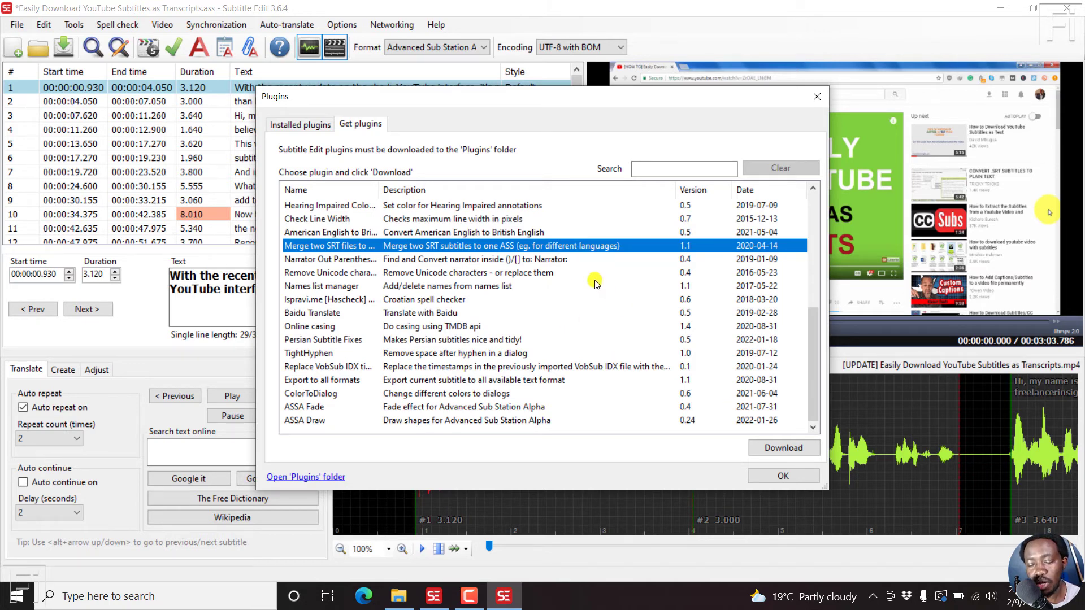
pyautogui.click(774, 450)
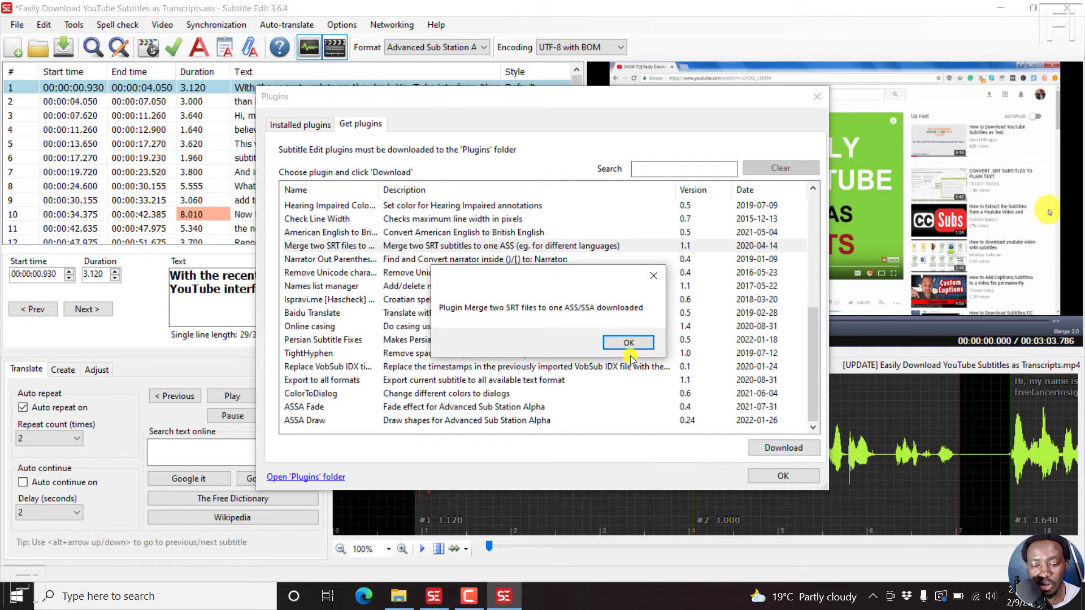
pyautogui.click(629, 342)
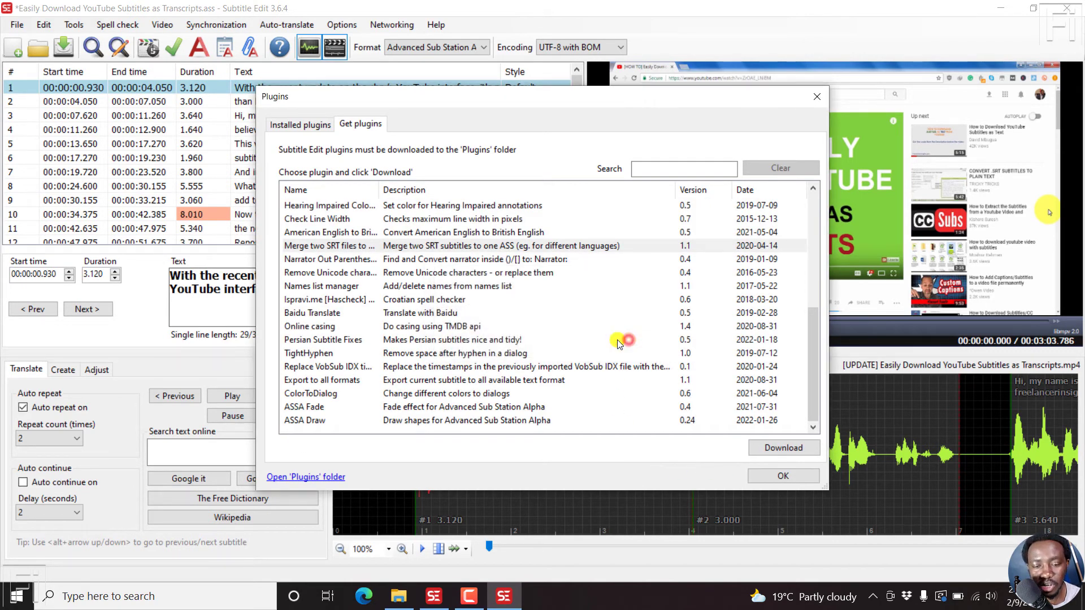
# Step: Check the type of the SRT merge plugin among the installed plugins and close the plugin manager
pyautogui.click(301, 126)
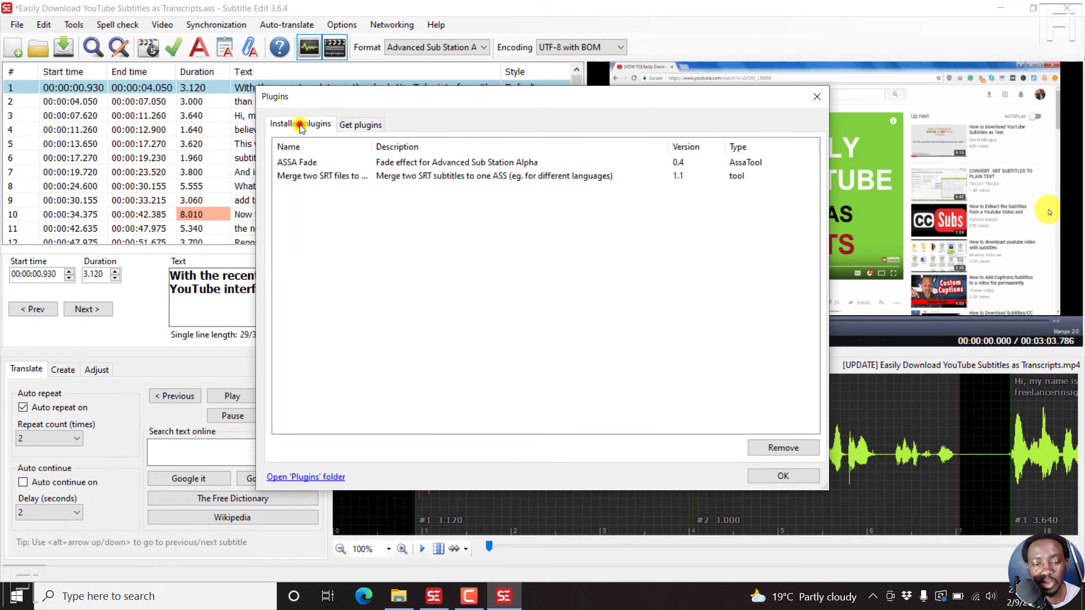
pyautogui.click(439, 179)
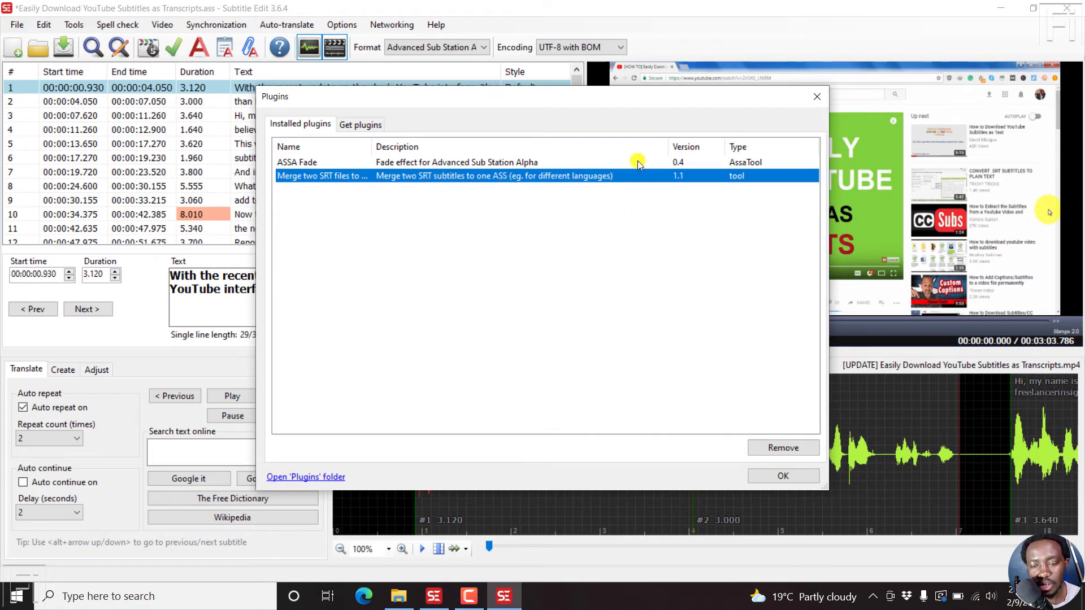
pyautogui.click(780, 477)
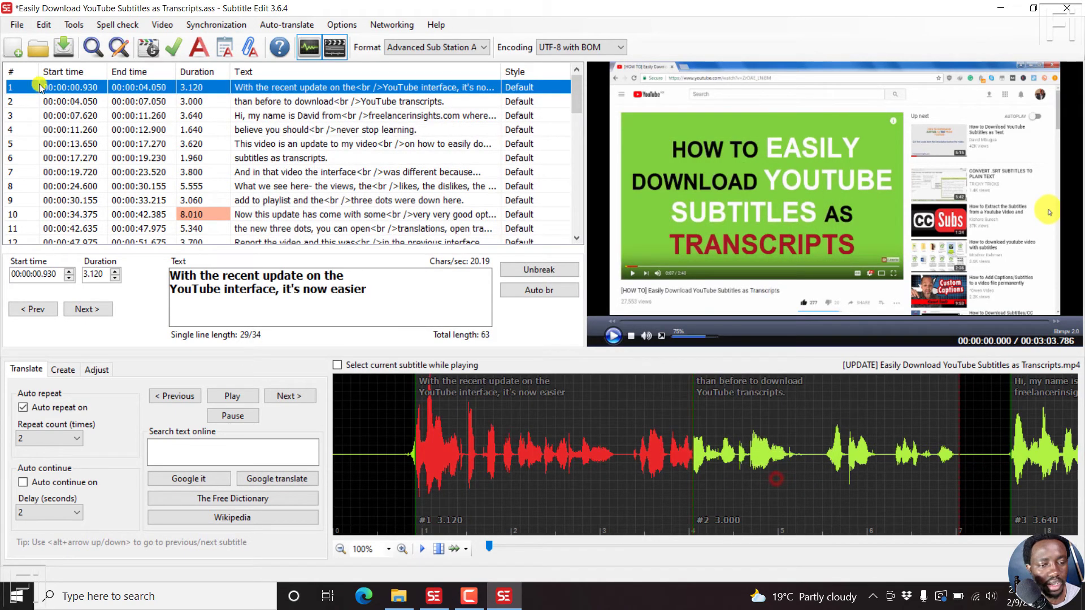
# Step: Merge the current subtitles with "Easily Download YouTube Subtitles as Transcripts.ru" as file two into one ASS subtitle, previewing the first lines together
pyautogui.click(50, 25)
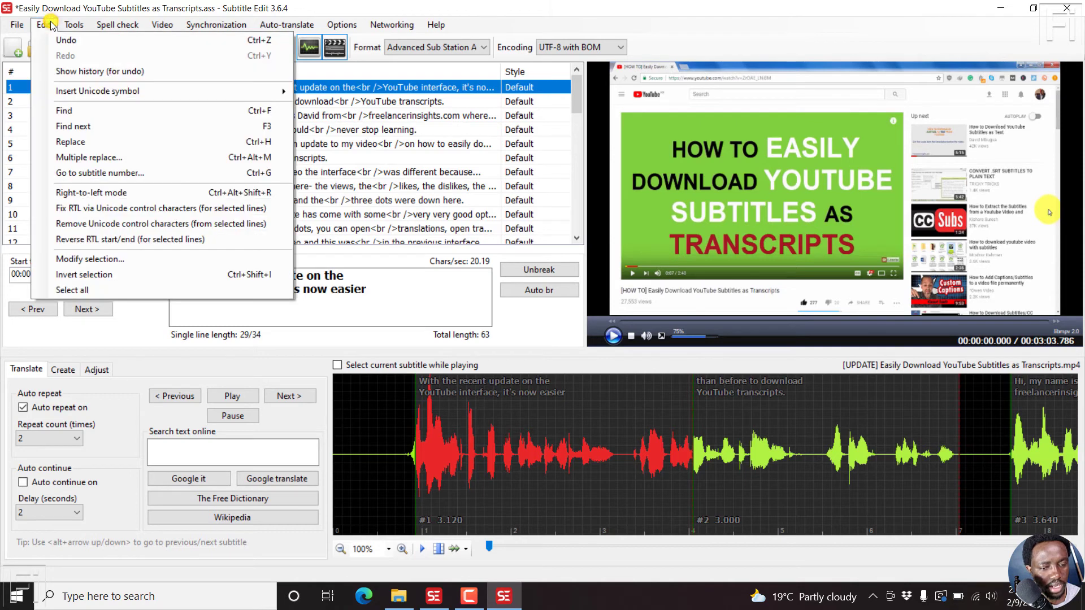
pyautogui.click(50, 25)
pyautogui.click(76, 25)
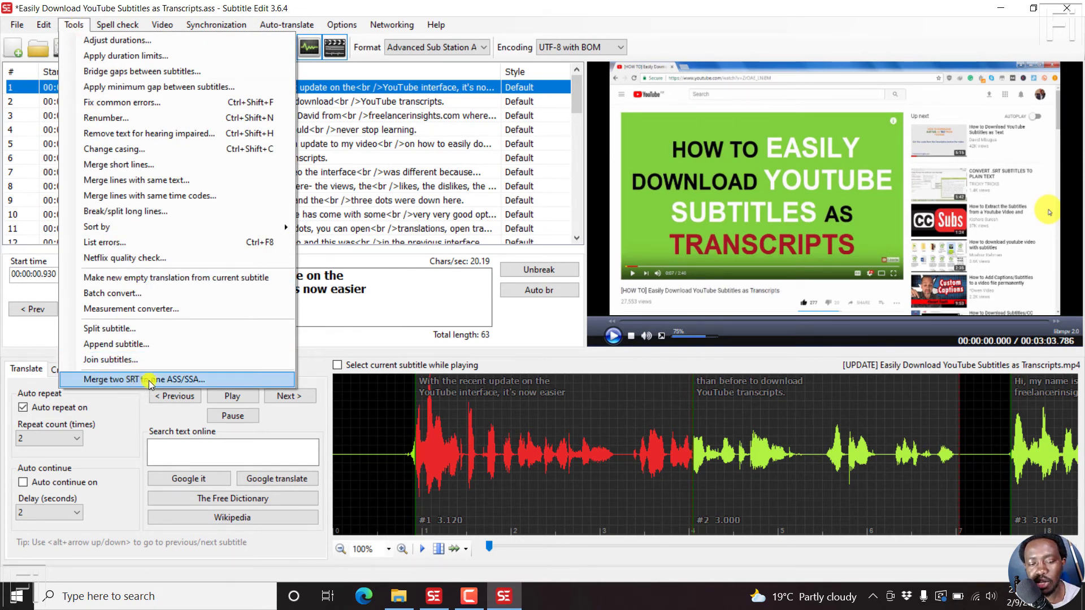
pyautogui.click(182, 381)
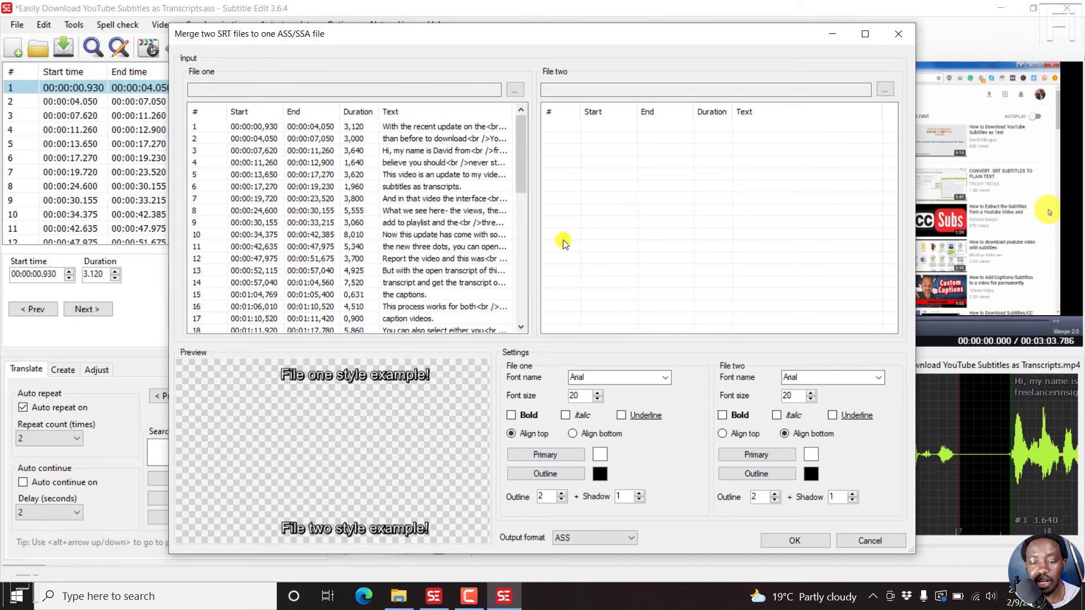
pyautogui.click(884, 89)
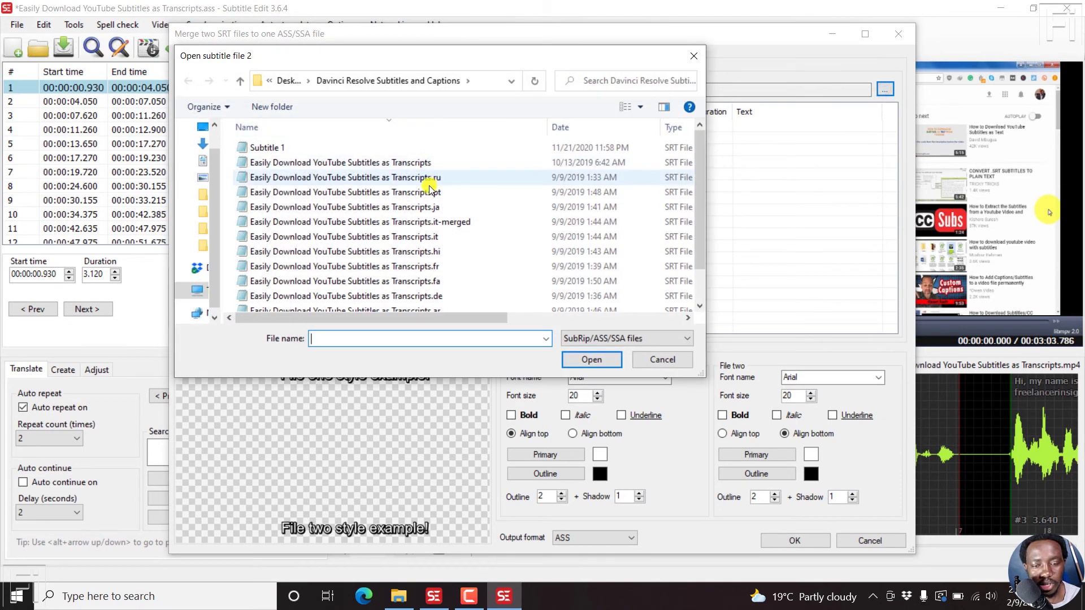
pyautogui.click(408, 177)
pyautogui.click(598, 359)
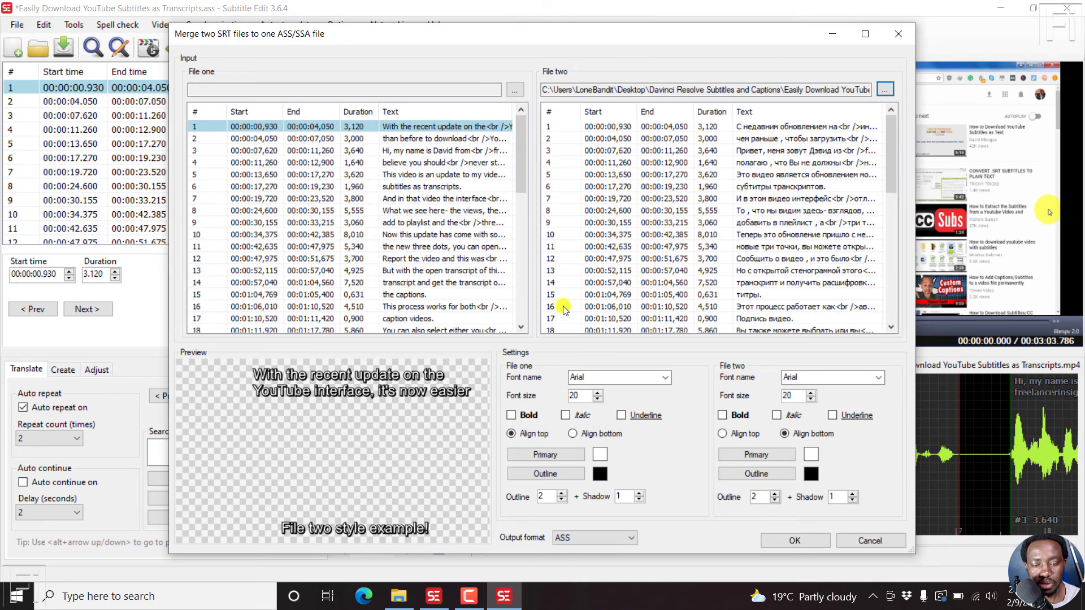
pyautogui.click(774, 128)
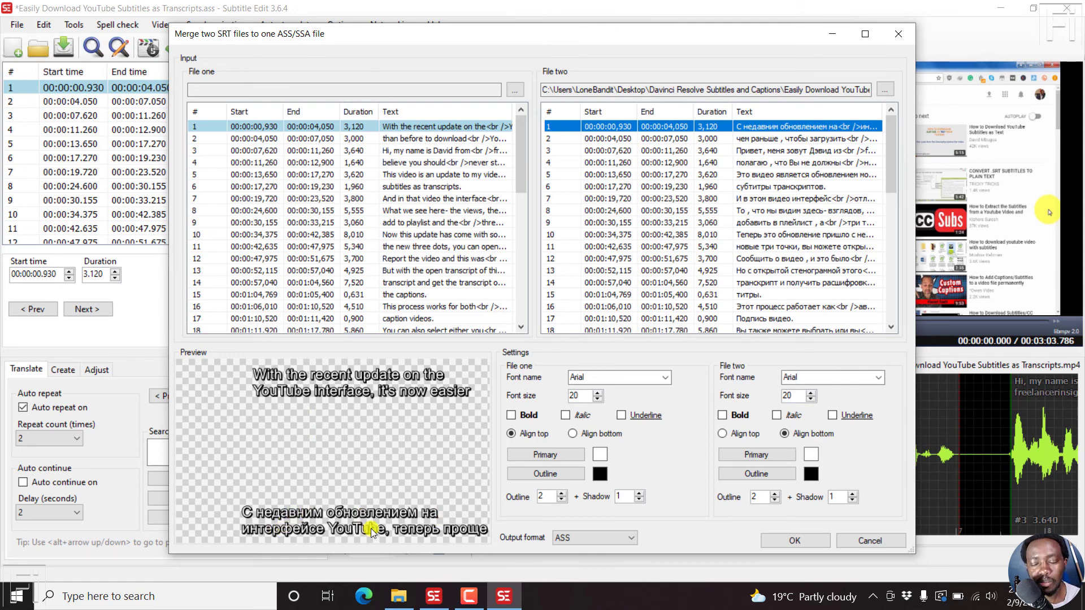
pyautogui.click(817, 541)
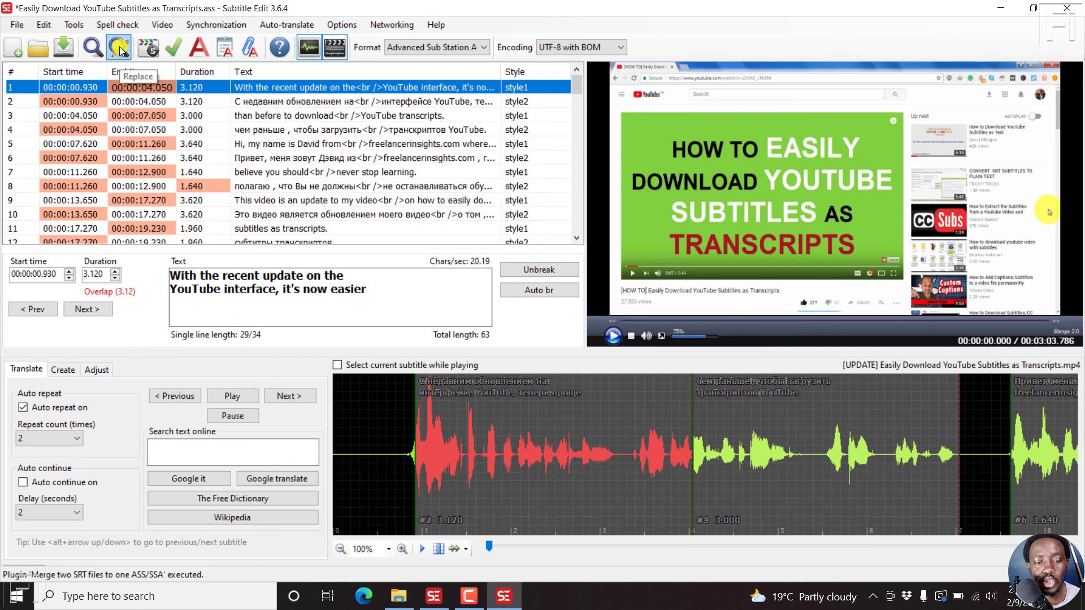
# Step: Reopen the plugin manager and show the plugins available for download
pyautogui.click(17, 25)
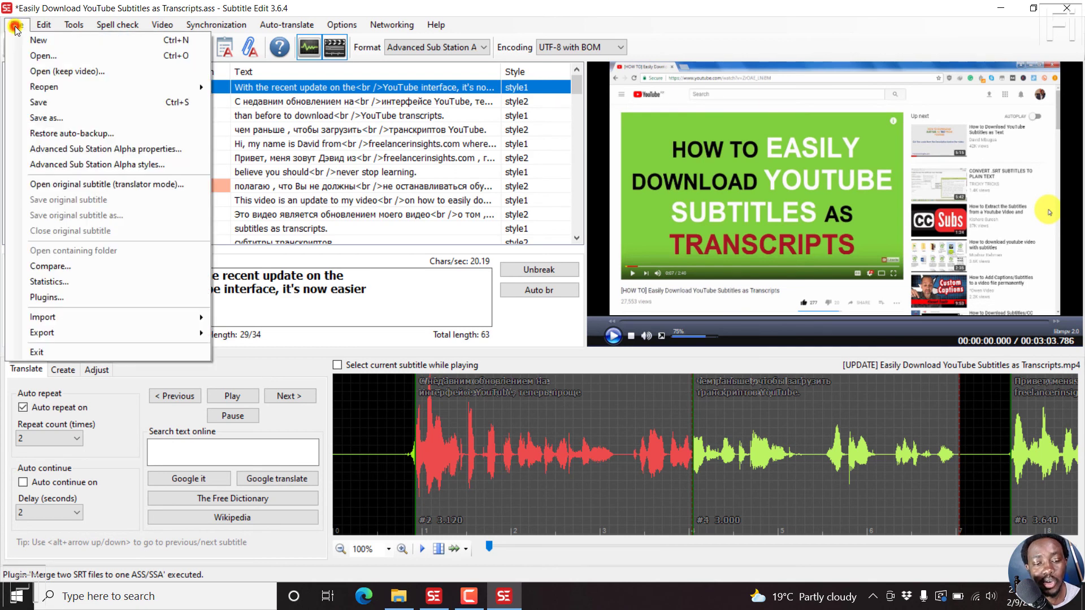
pyautogui.click(68, 297)
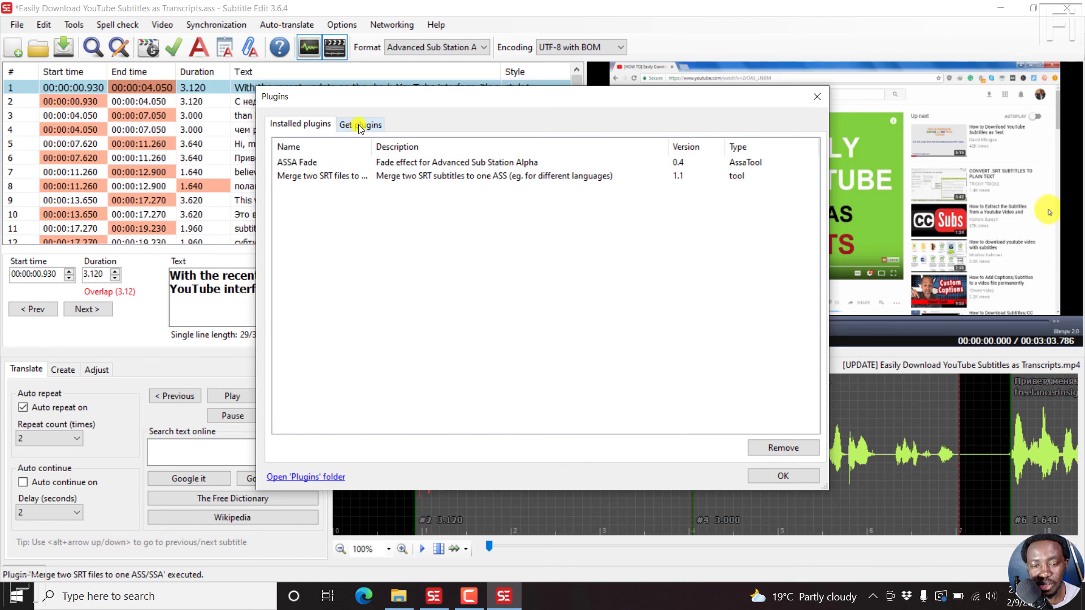
pyautogui.click(360, 124)
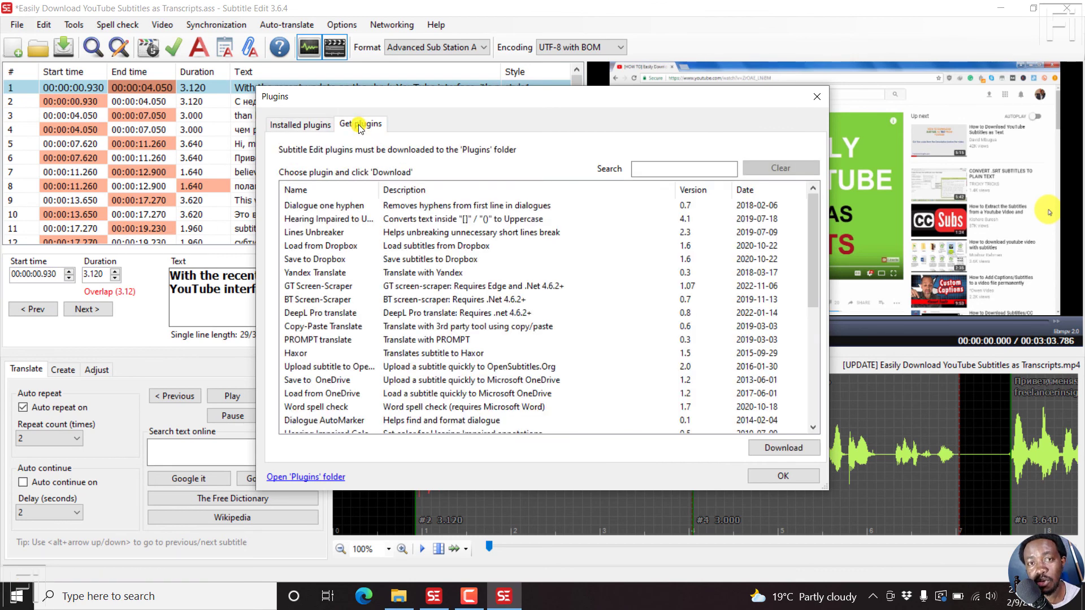